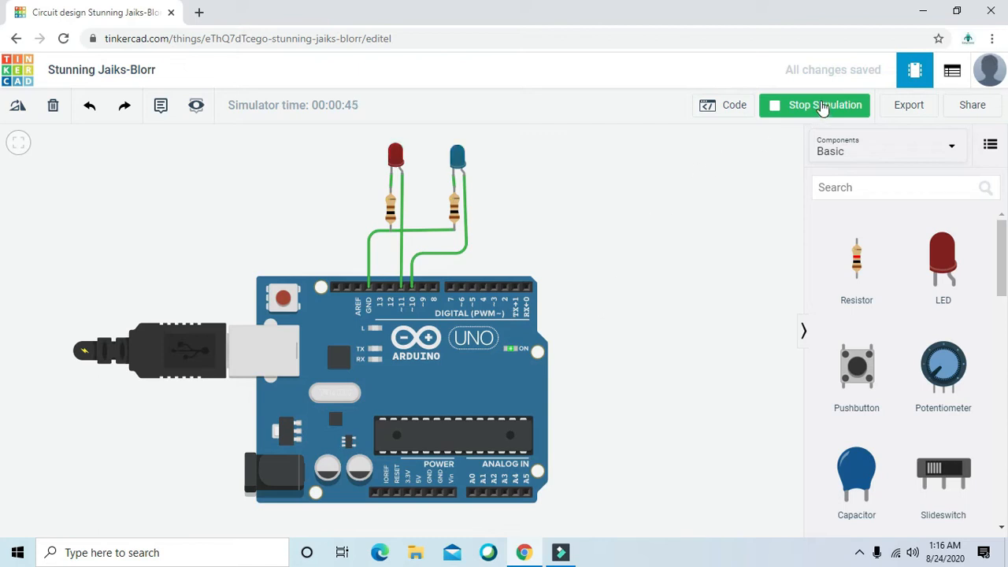
Stop the running simulation, return to the circuits dashboard and create a new circuit
left_click(828, 104)
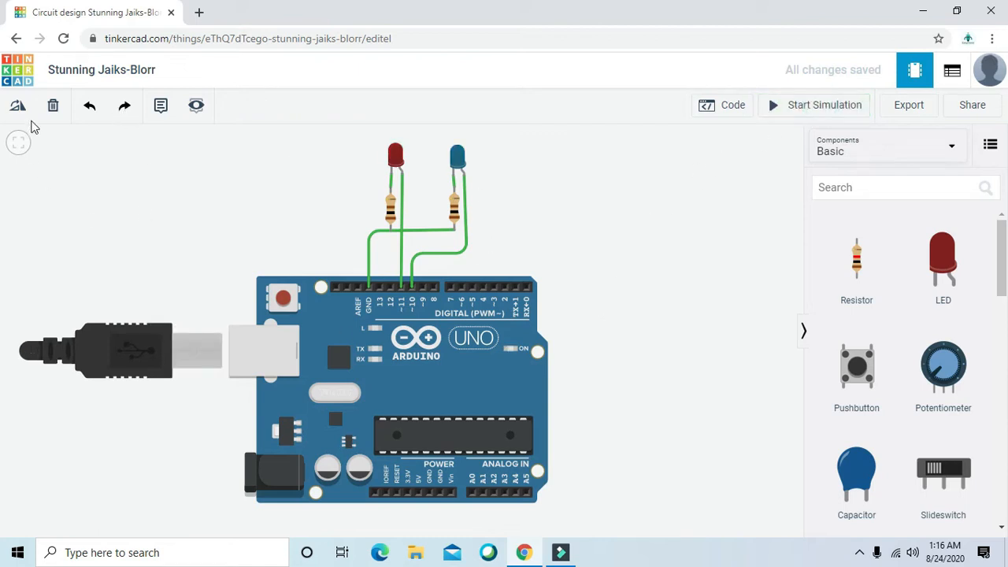
left_click(11, 71)
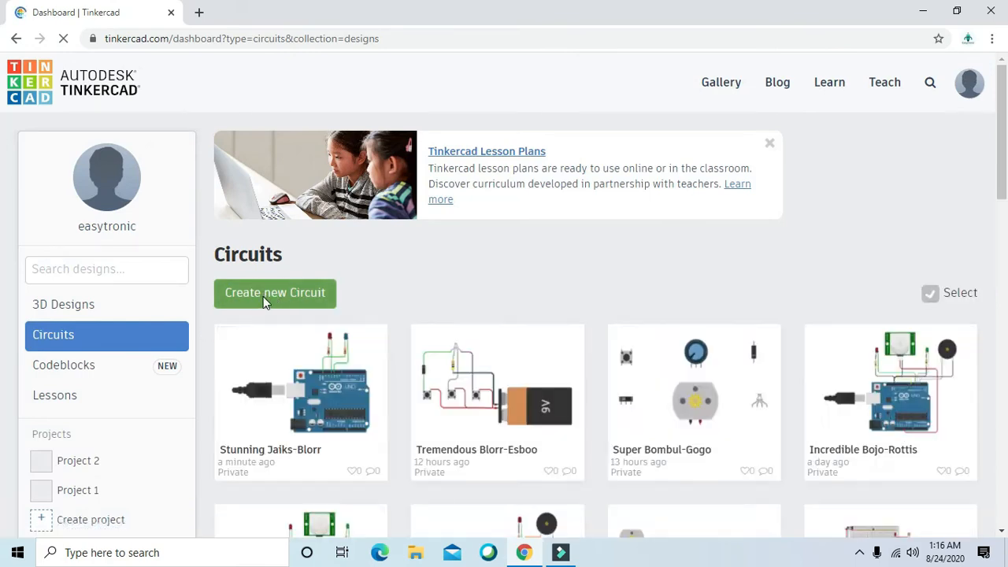
left_click(282, 300)
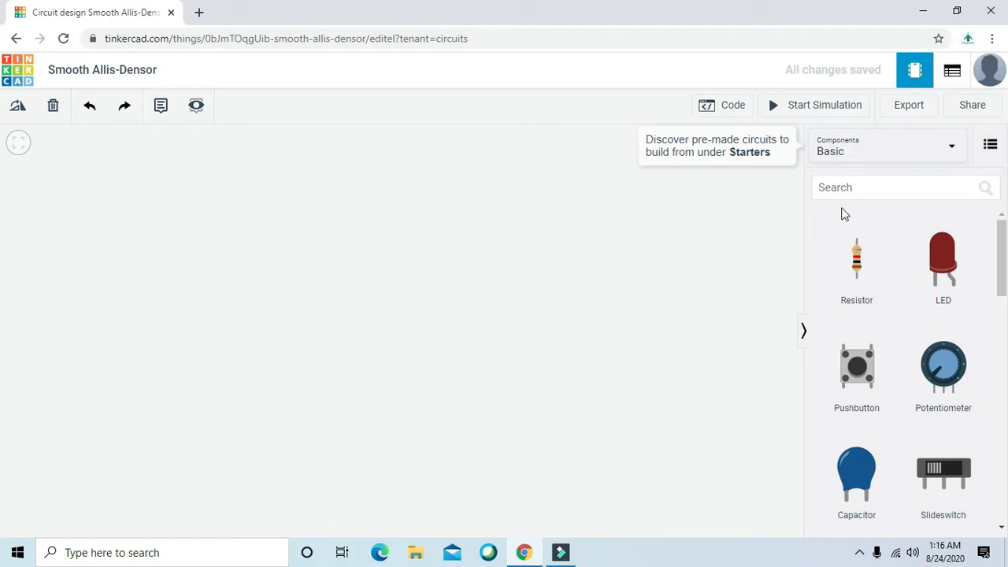
Search the components for "arduino" and place an Arduino Uno R3 board in the middle of the workplane
left_click(878, 189)
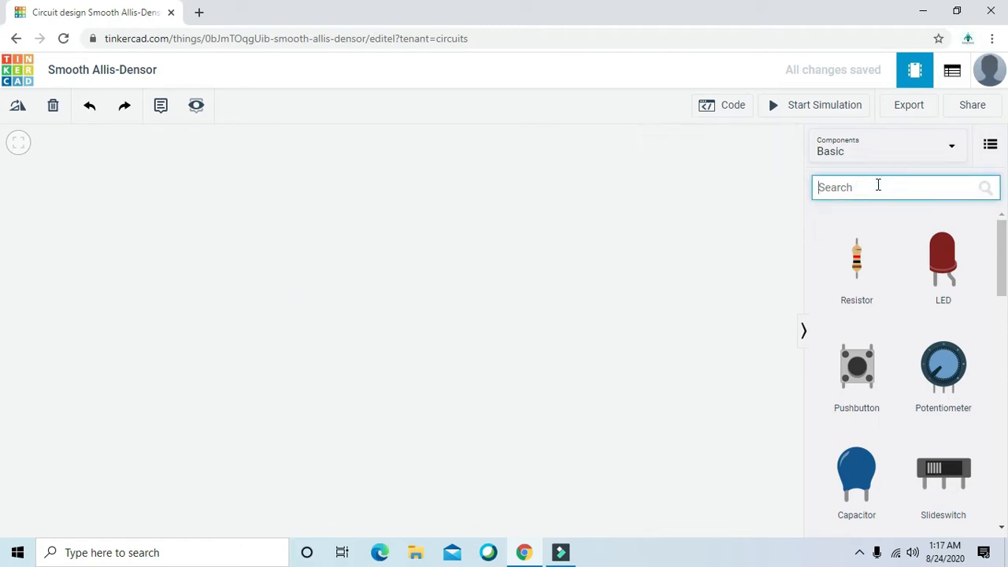
type("arduino")
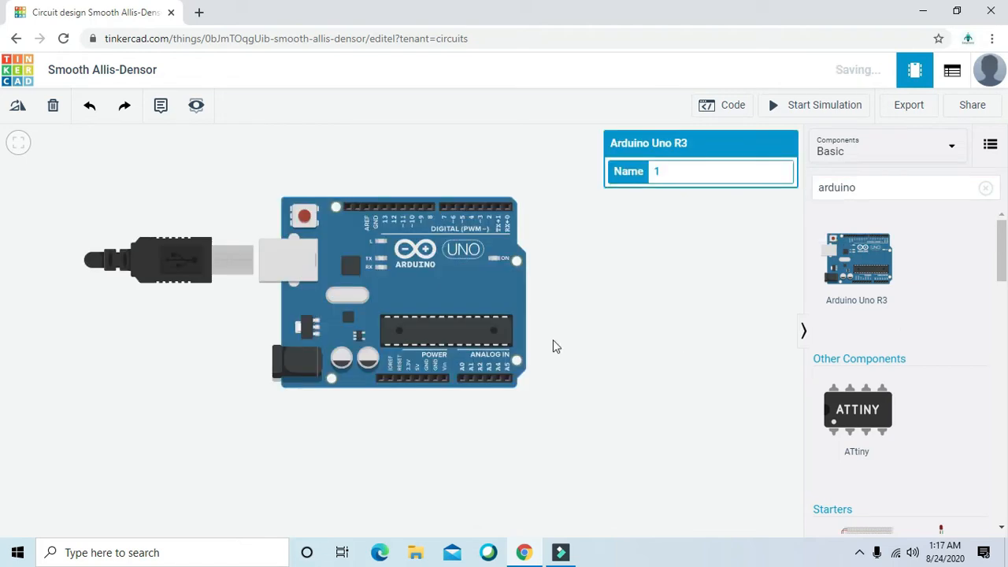
left_click_drag(457, 284, 452, 325)
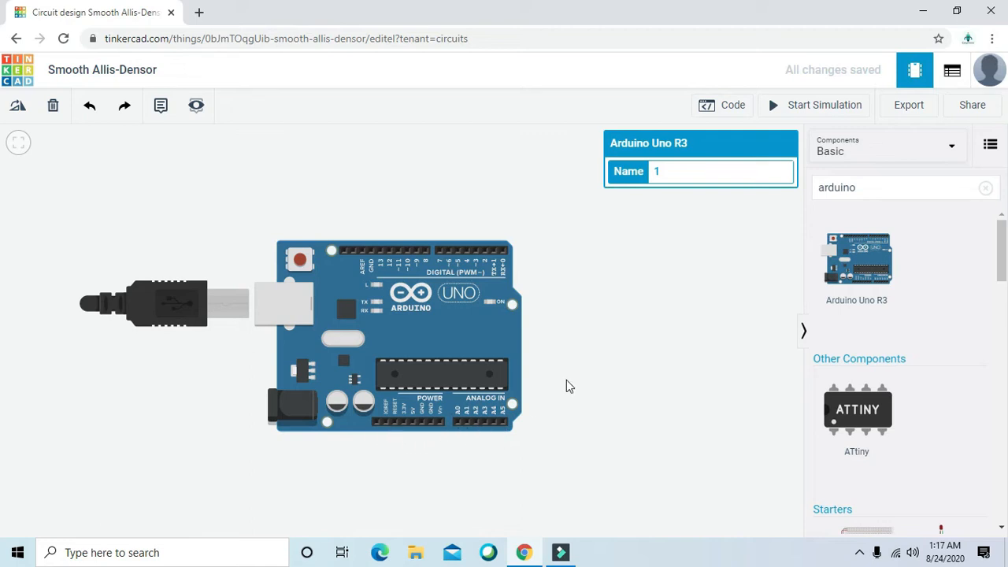
Examine the Arduino Uno board up close, including its digital, power and analog pins and its USB connector
scroll(567, 380, "up", 1)
scroll(571, 385, "up", 1)
scroll(575, 378, "up", 2)
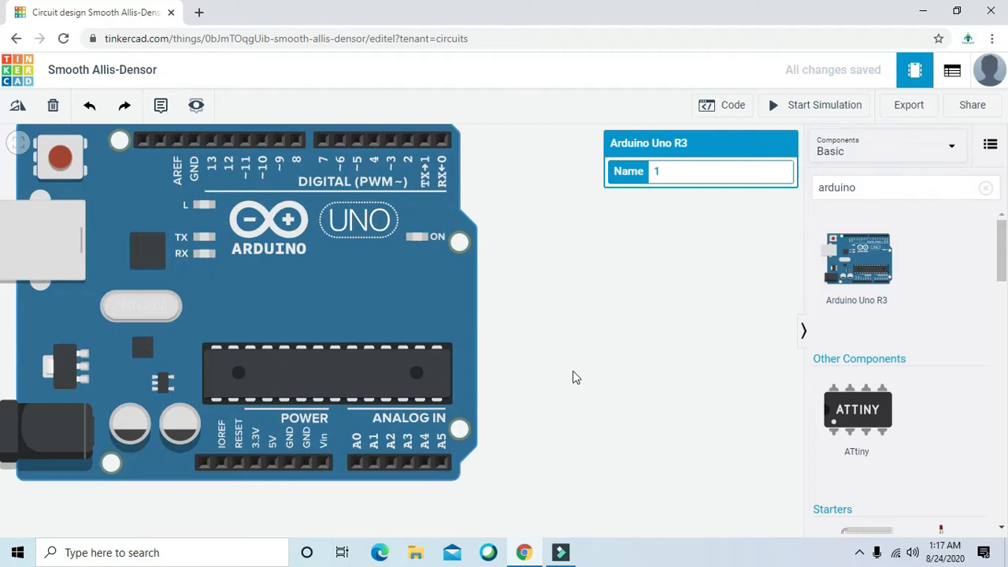
left_click_drag(668, 359, 685, 360)
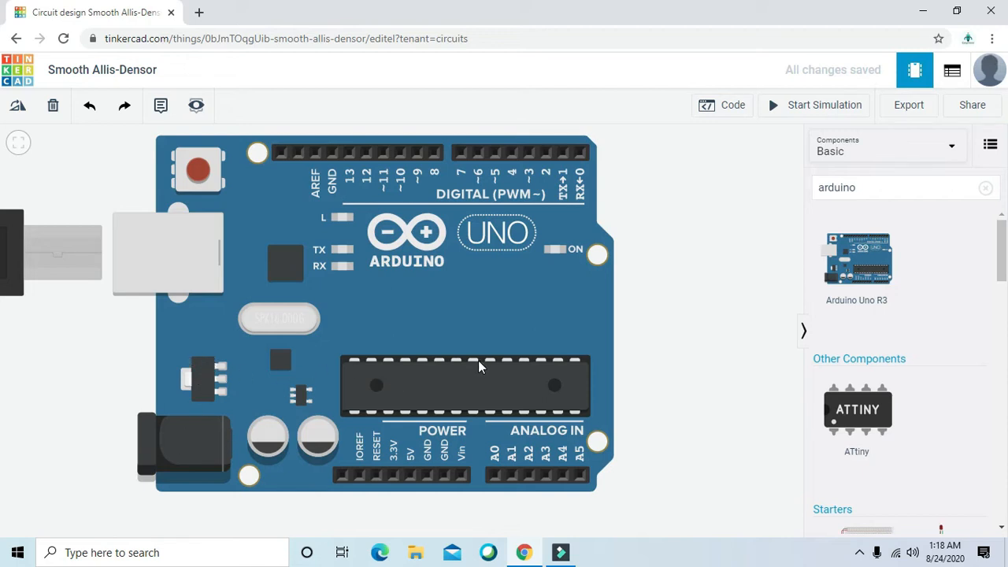
left_click_drag(654, 332, 765, 335)
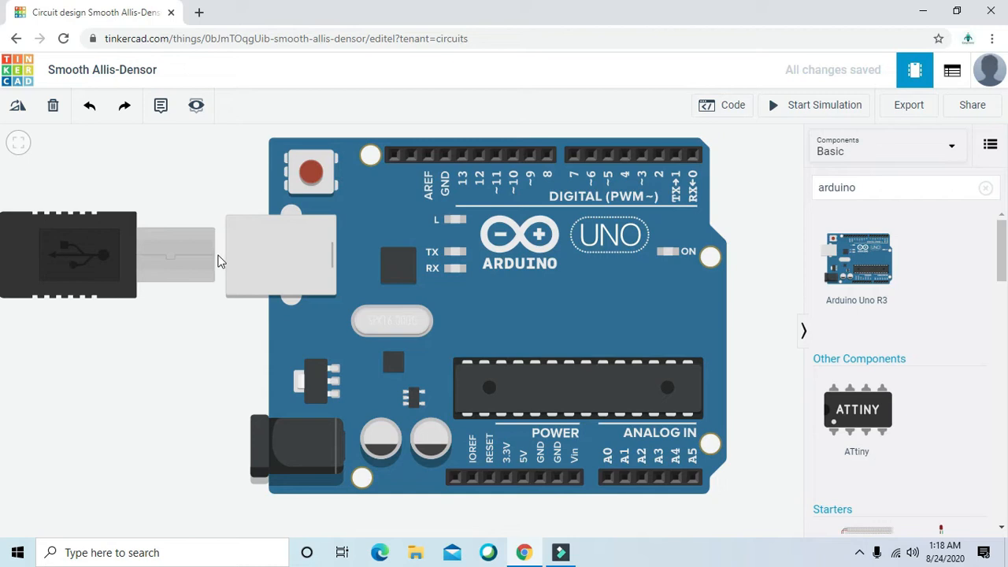
left_click_drag(660, 327, 500, 319)
scroll(501, 319, "down", 1)
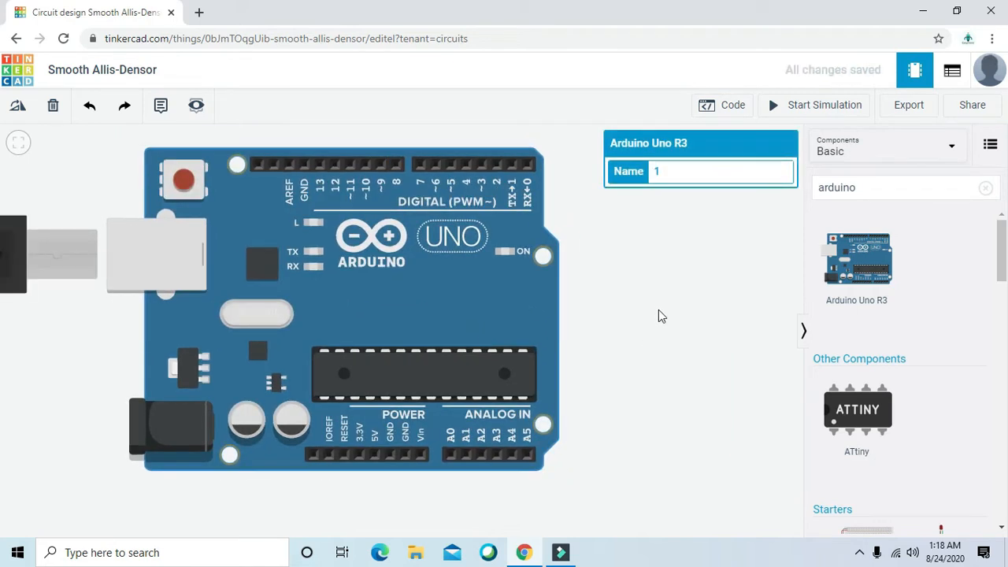
scroll(658, 309, "down", 3)
left_click_drag(669, 310, 610, 337)
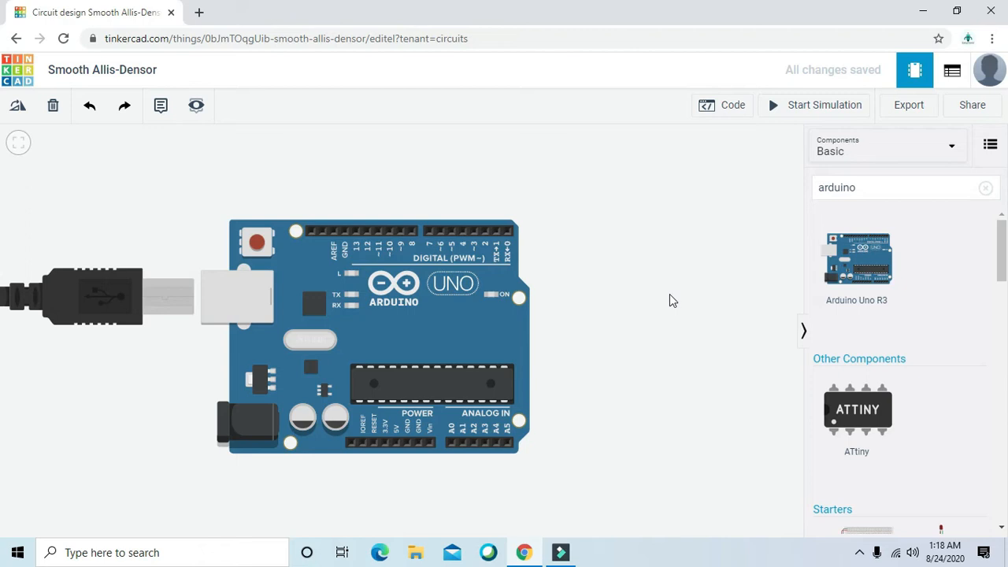
left_click_drag(659, 303, 651, 341)
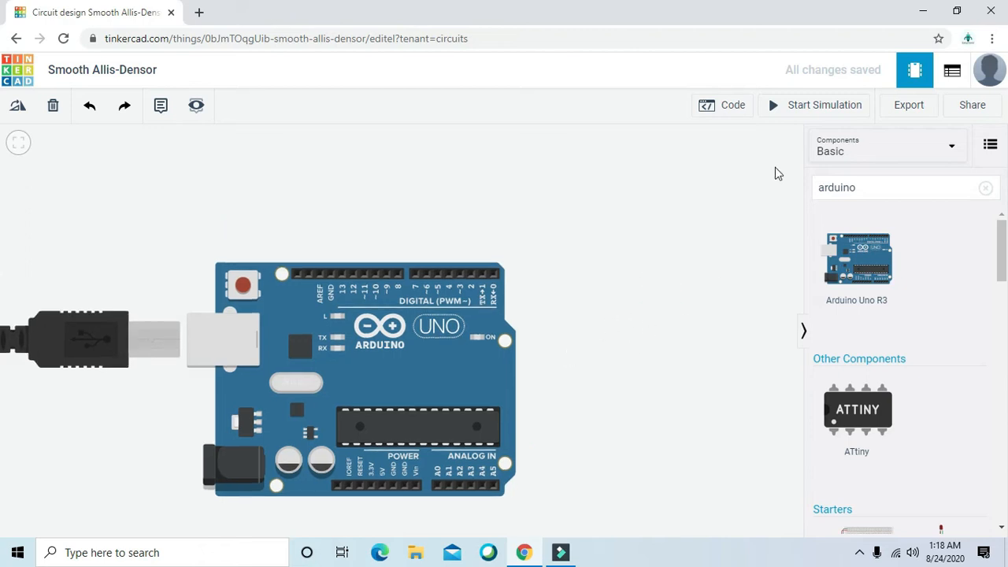
Clear the component search, then place an LED above the Arduino's digital pins and a resistor between the LED and the board
left_click(986, 190)
left_click(948, 268)
left_click(354, 187)
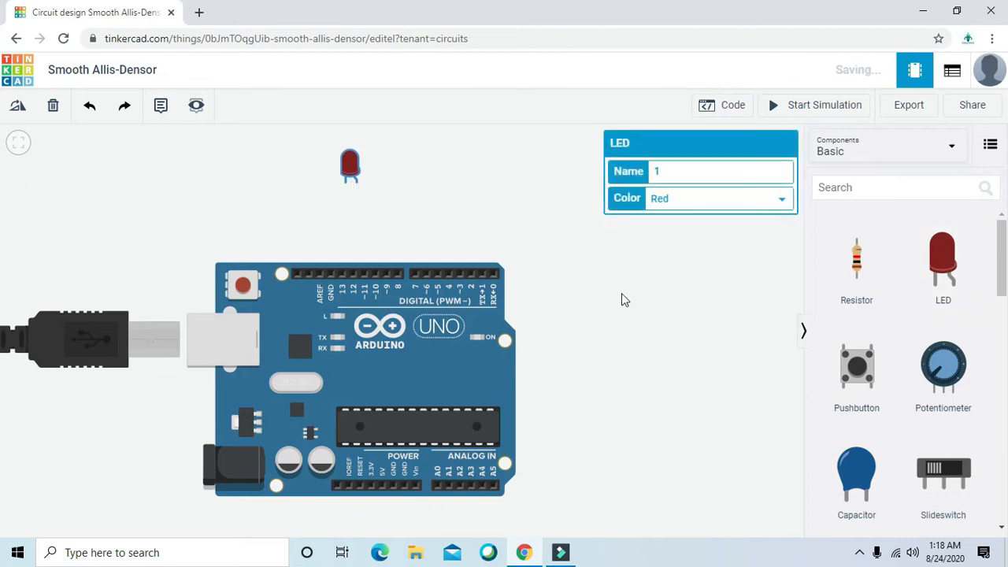
left_click_drag(623, 299, 608, 339)
left_click(857, 262)
left_click(325, 270)
left_click_drag(337, 212, 349, 197)
mouse_move(325, 269)
left_mouse_down()
mouse_move(343, 249)
mouse_move(340, 258)
left_mouse_up()
Change the LED's color to Blue
left_click(353, 204)
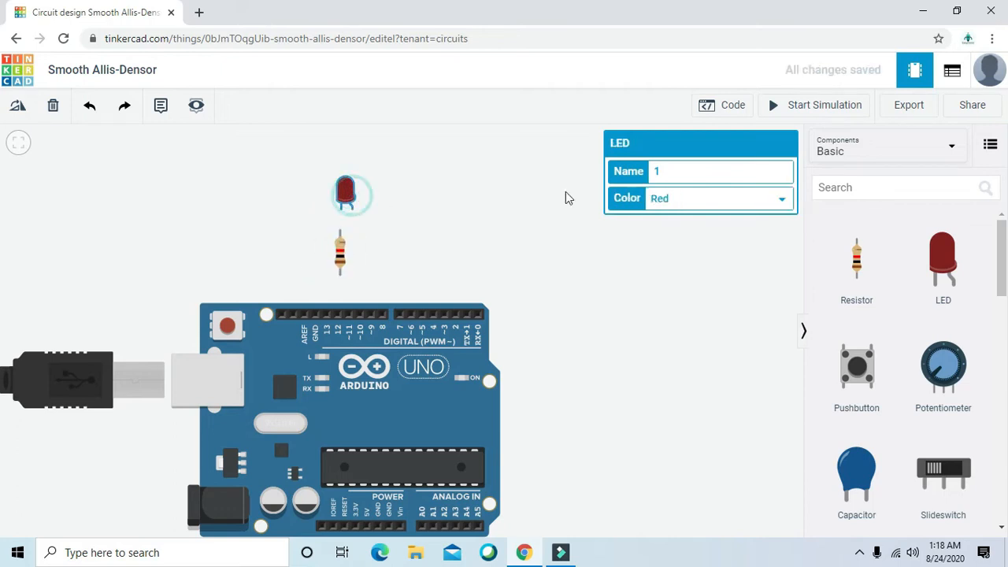
left_click(686, 199)
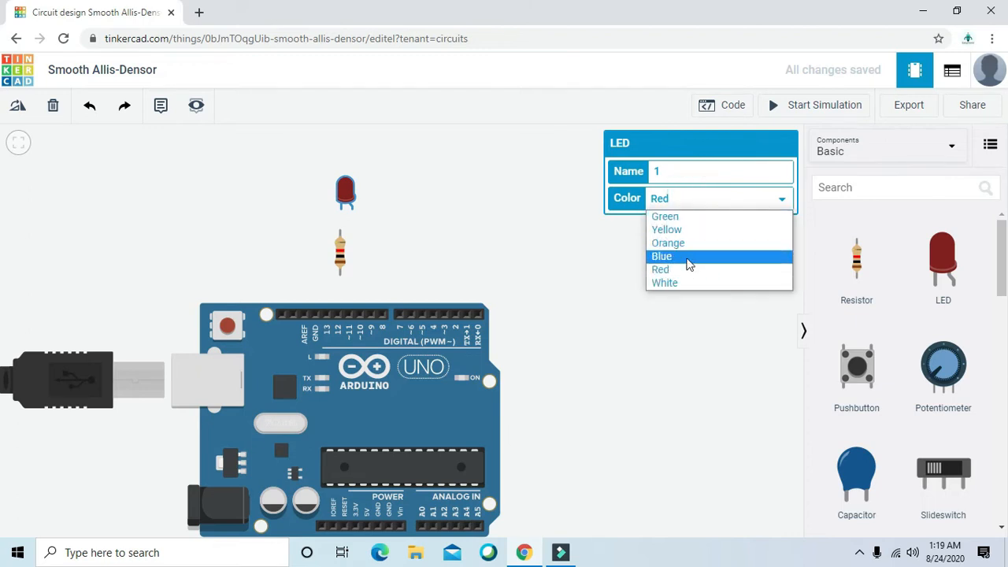
left_click(687, 256)
left_click(492, 241)
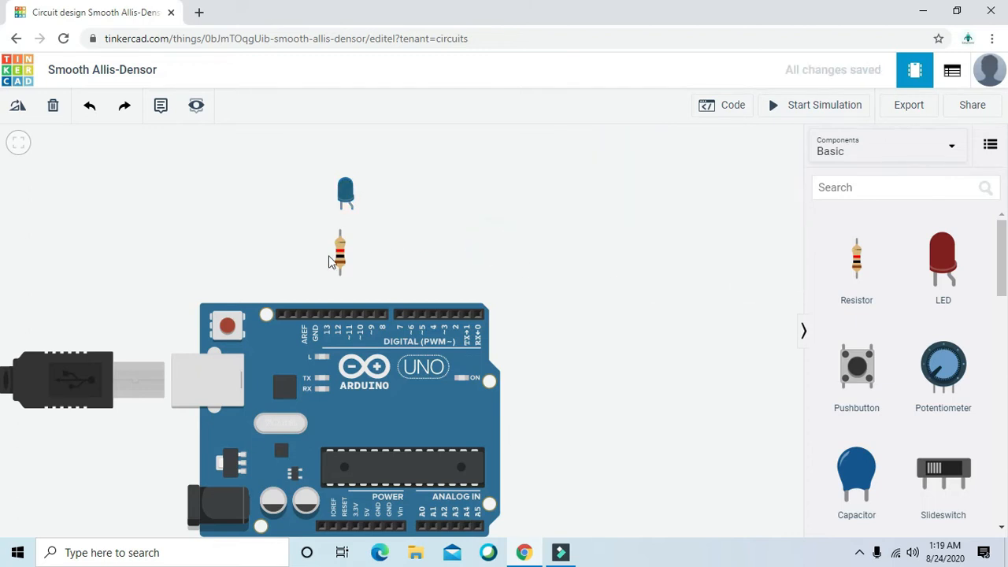
Set the resistor's unit to Ω and enter a new resistance value
left_click(340, 262)
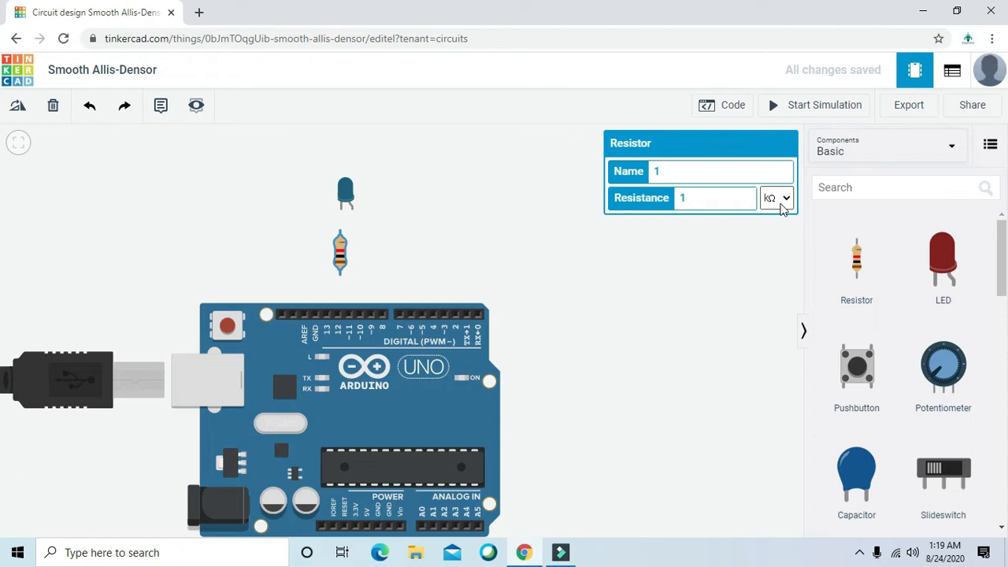
left_click(782, 206)
left_click(777, 271)
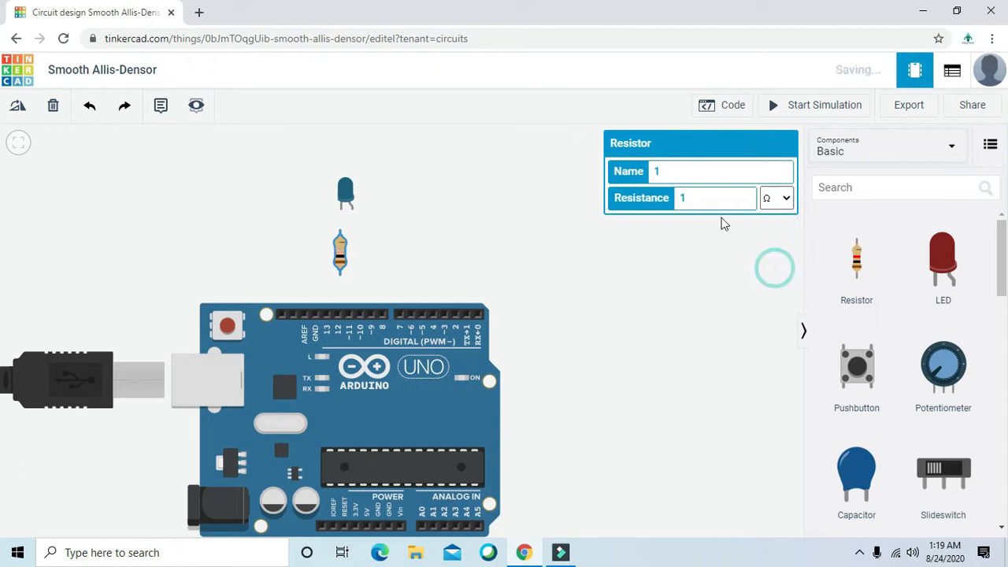
left_click(692, 199)
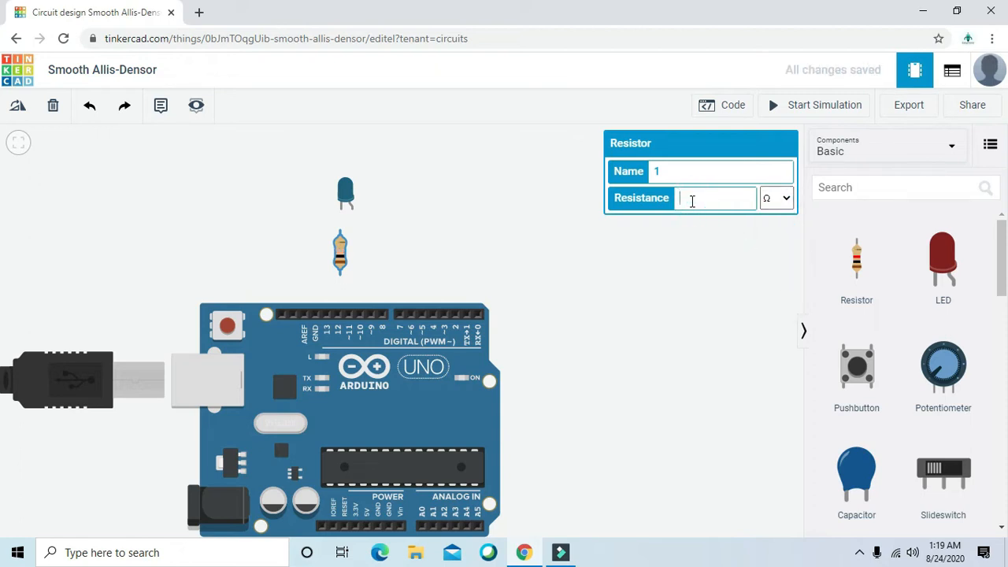
left_click(526, 235)
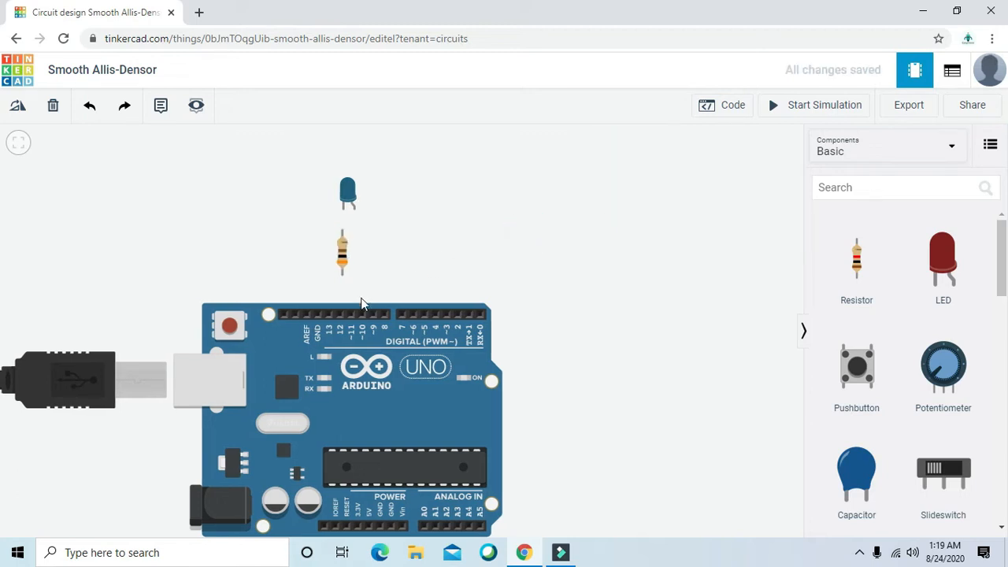
Wire the Arduino's GND pin to the resistor's lower end and the resistor's upper end to the LED's cathode
left_click(318, 316)
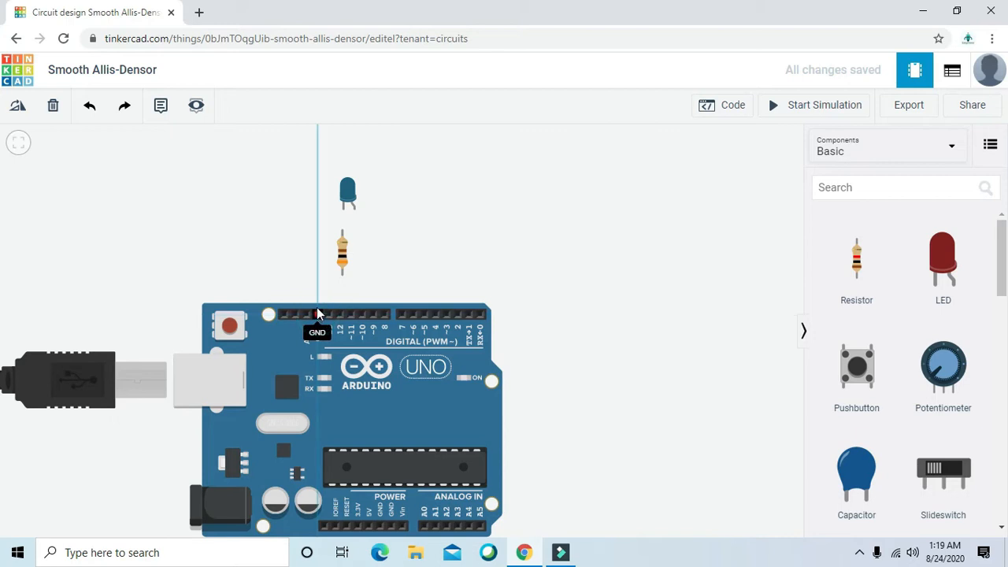
left_click(343, 276)
left_click(342, 230)
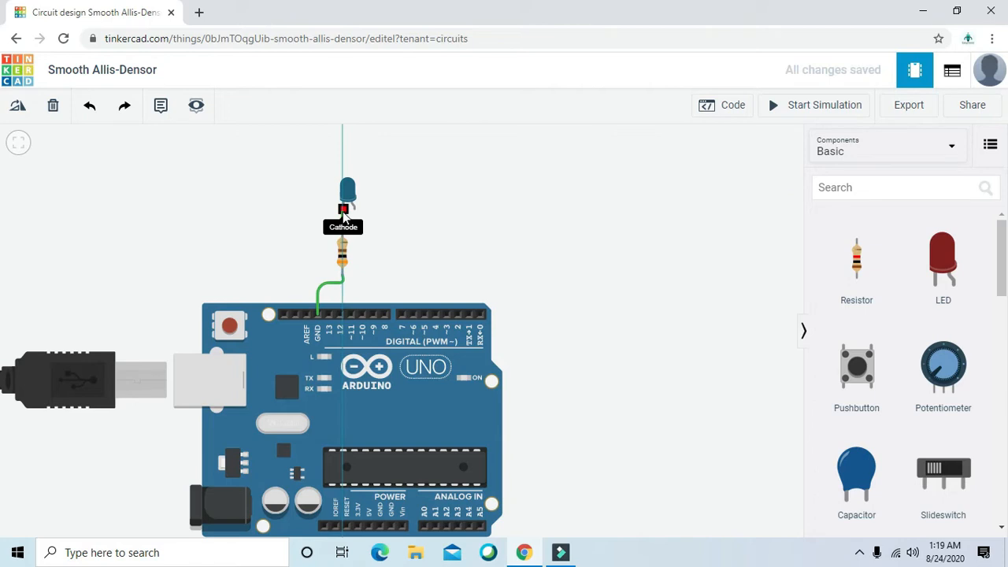
left_click(342, 209)
Color both wires black, the one between resistor and LED and the one from the resistor to GND
left_click(686, 172)
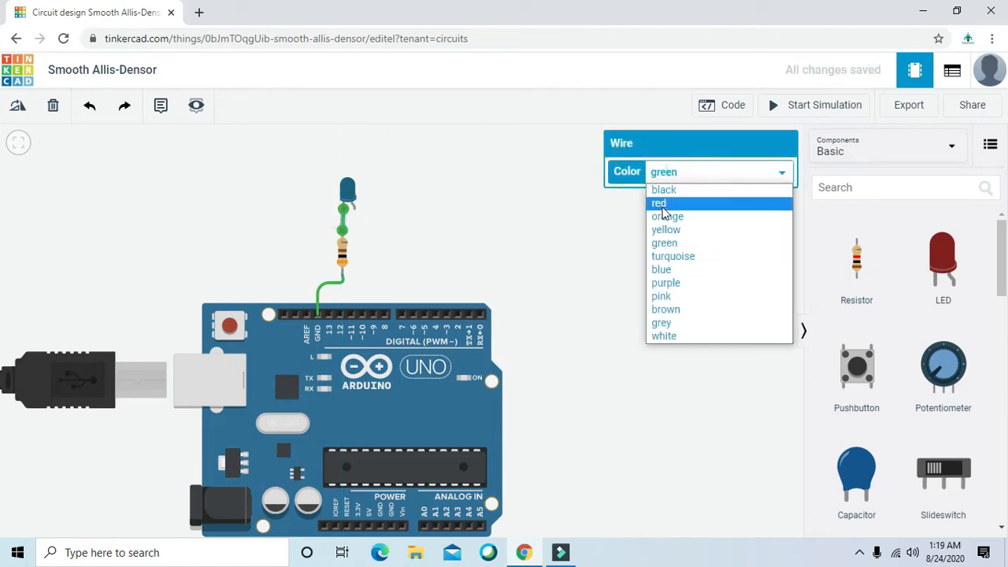
left_click(665, 191)
left_click(343, 286)
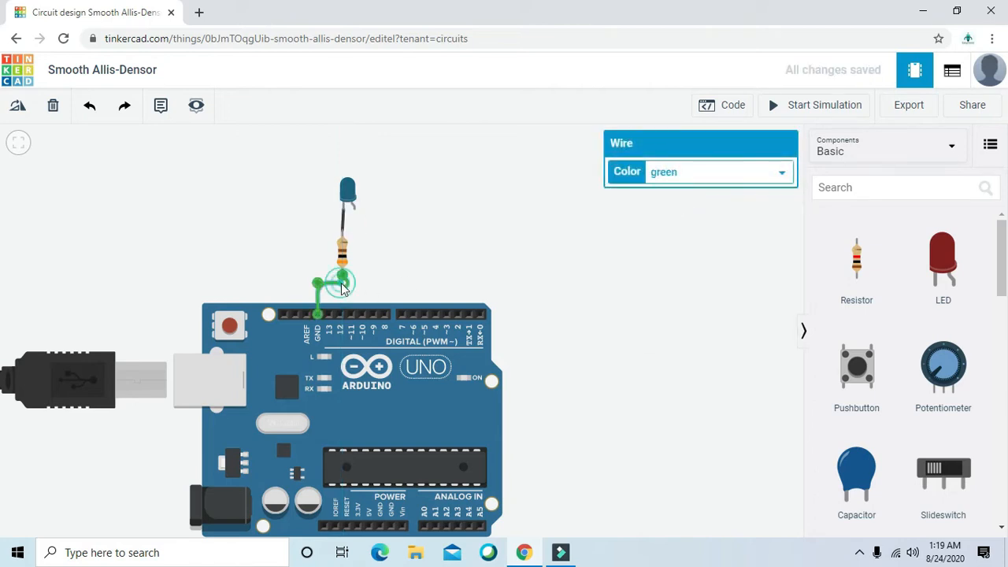
left_click(679, 172)
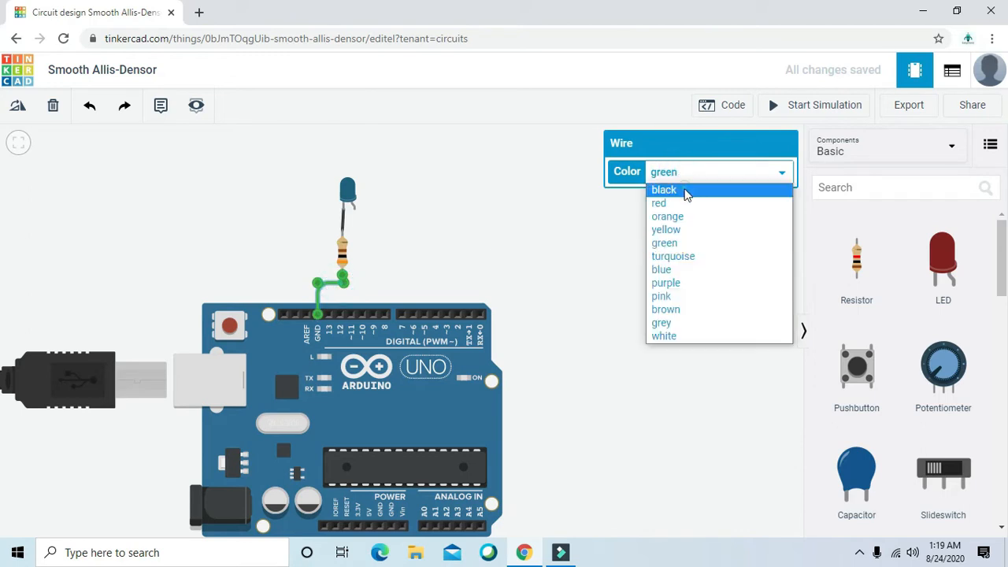
left_click(686, 192)
left_click(441, 232)
Move the resistor and the LED slightly upward to space them farther from the Arduino board
left_click_drag(344, 257, 349, 249)
left_click_drag(348, 249, 343, 249)
mouse_move(350, 196)
left_mouse_down()
mouse_move(342, 175)
mouse_move(352, 179)
left_mouse_up()
left_click(465, 235)
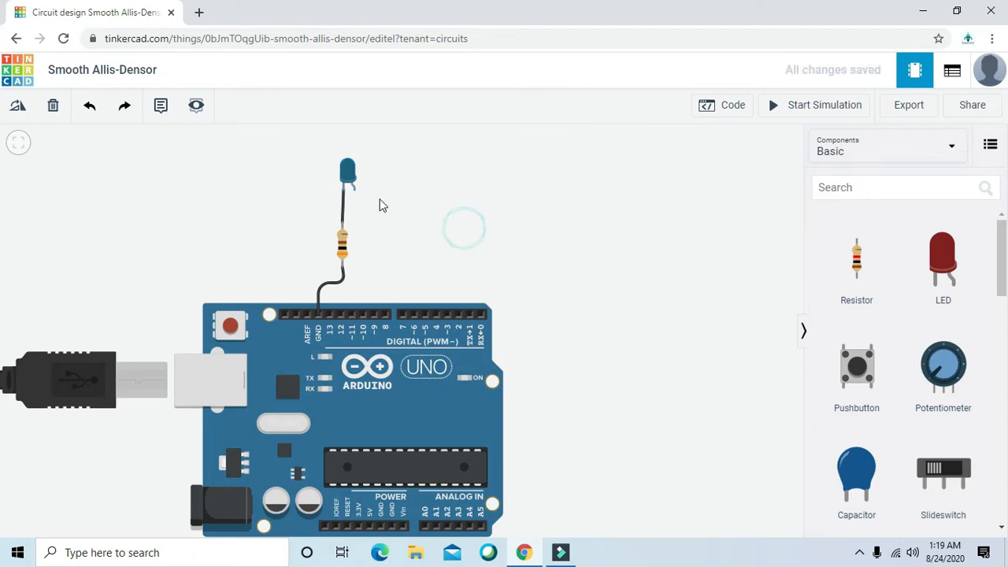
Wire the LED's anode to digital pin 11 of the Arduino
left_click(354, 193)
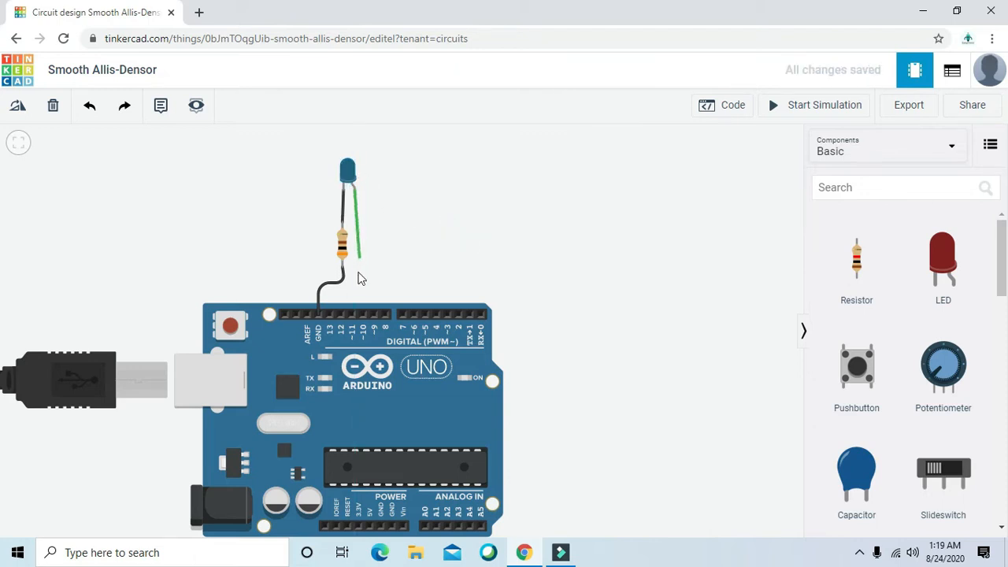
left_click(354, 315)
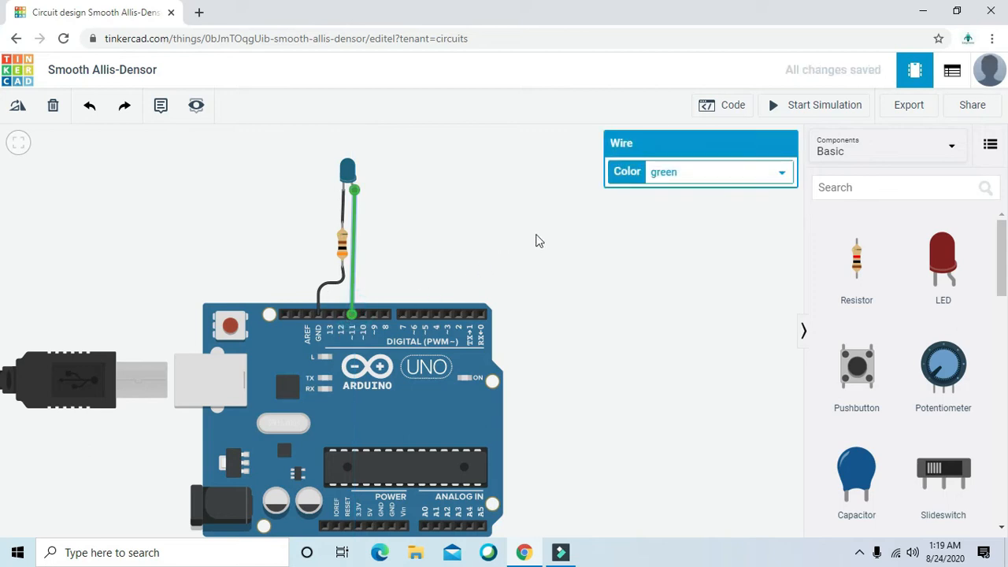
left_click(621, 238)
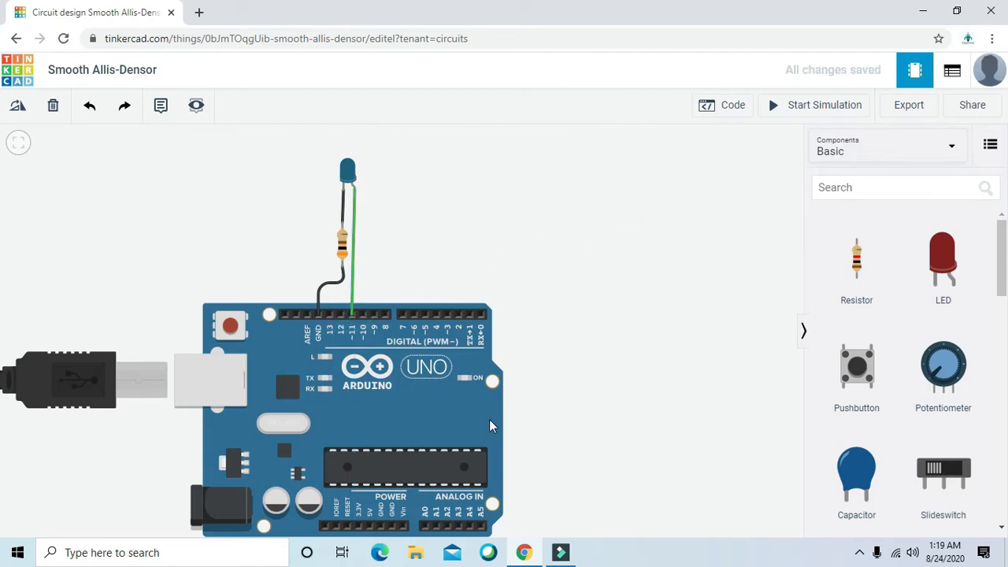
mouse_move(613, 383)
left_mouse_down()
mouse_move(627, 366)
mouse_move(618, 366)
left_mouse_up()
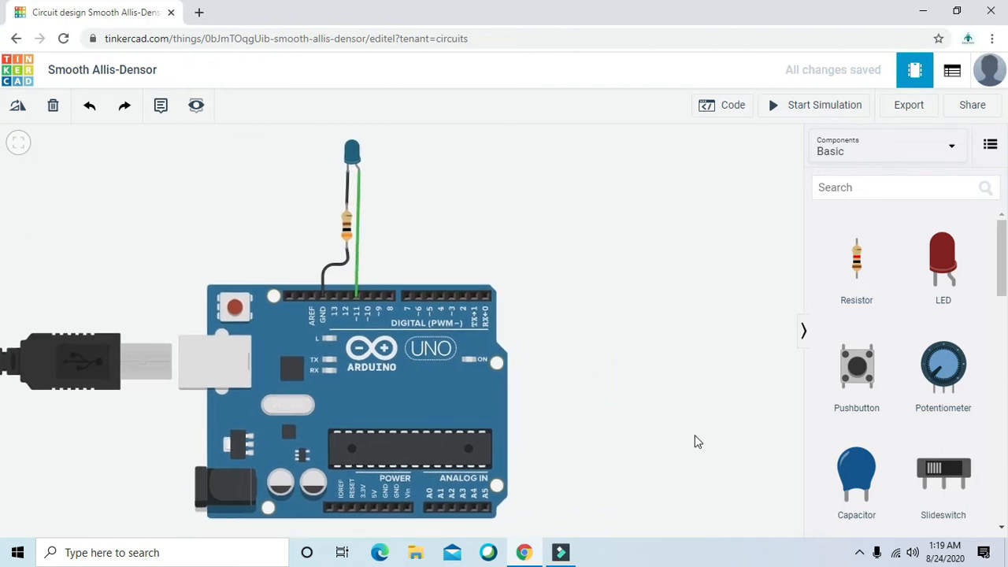
Open the code editor and add a "set pin 0 to HIGH" output block to the program area
left_click(731, 108)
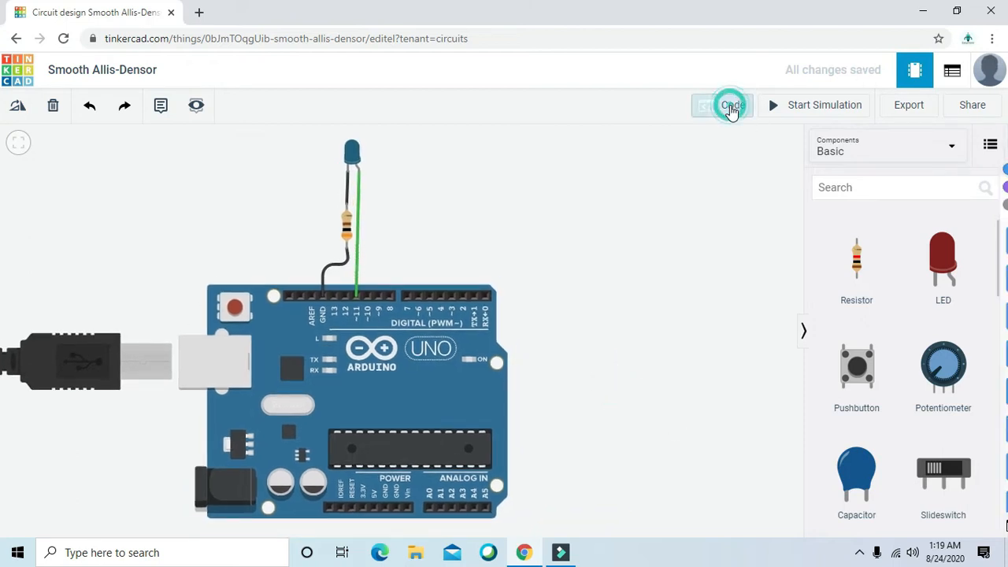
left_click_drag(857, 301, 638, 344)
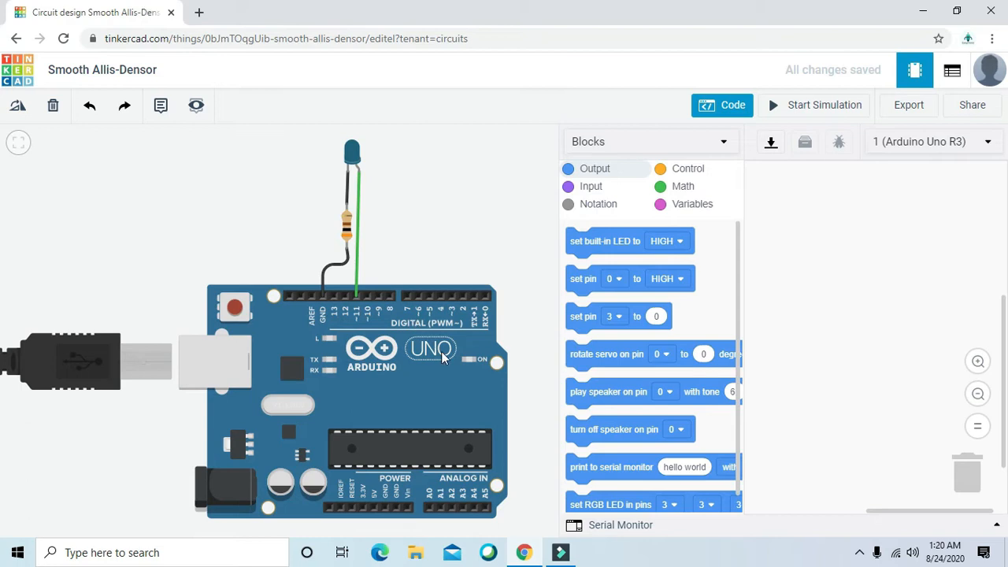
left_click_drag(581, 284, 785, 282)
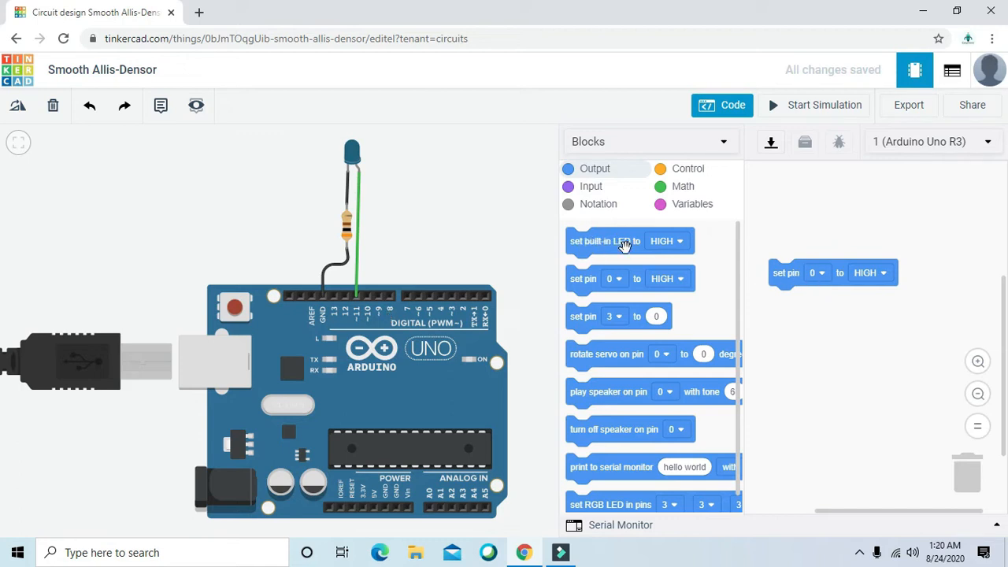
left_click_drag(612, 250, 635, 252)
Switch the code editor's mode to Blocks + Text
left_click(725, 142)
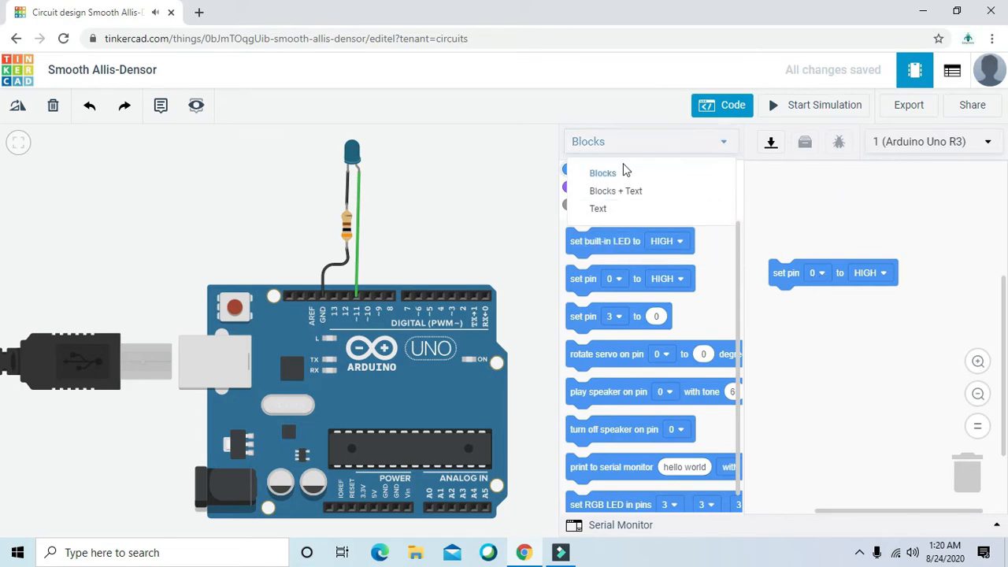
left_click(664, 196)
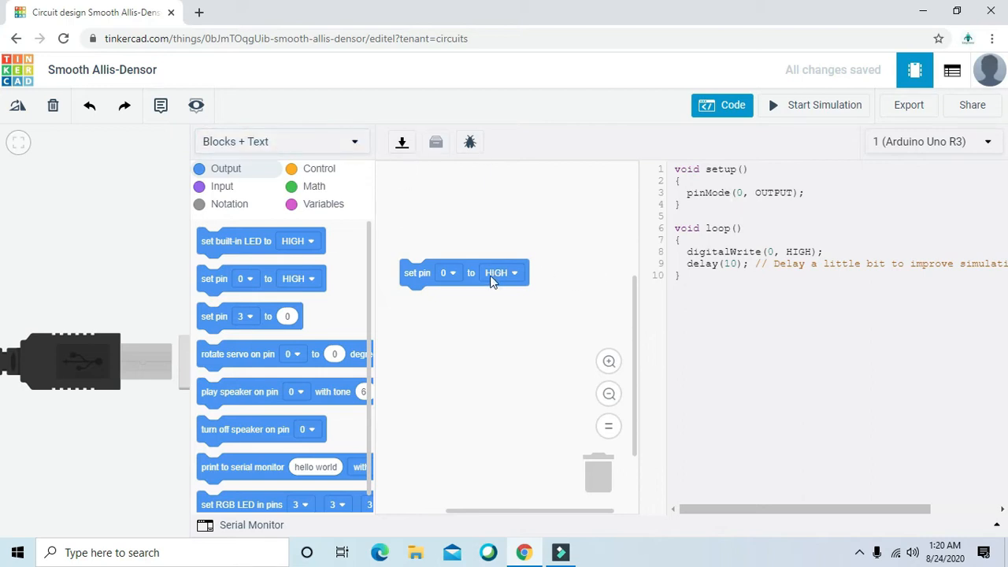
Set the output block's pin to 11 and switch the code editor's mode back to Blocks
left_click(450, 275)
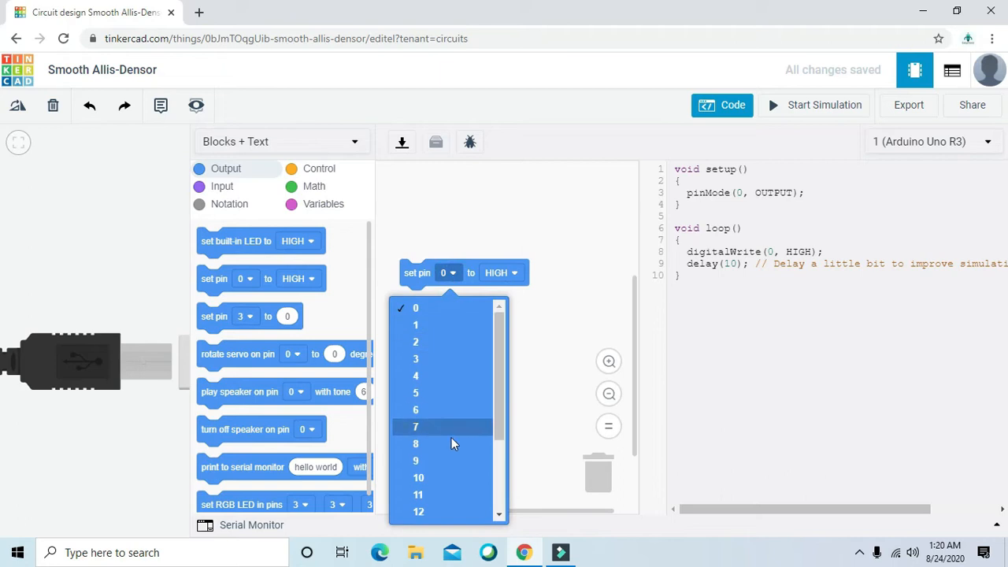
left_click(440, 499)
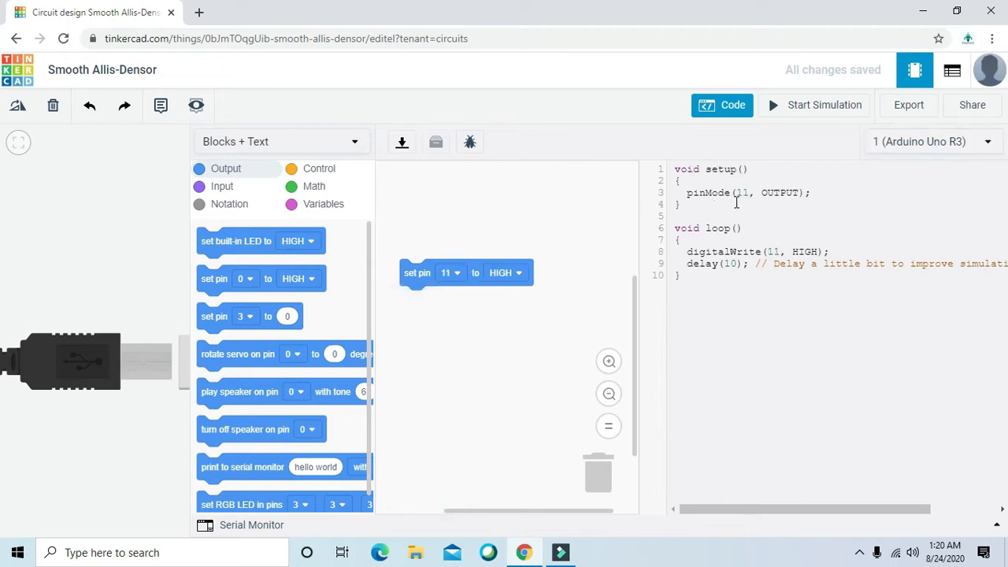
left_click(362, 144)
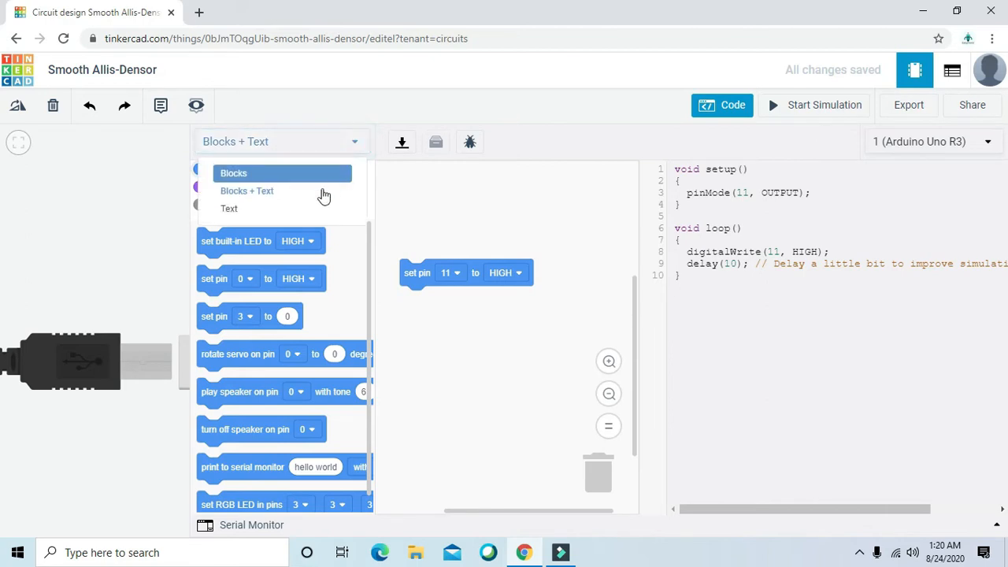
left_click(320, 178)
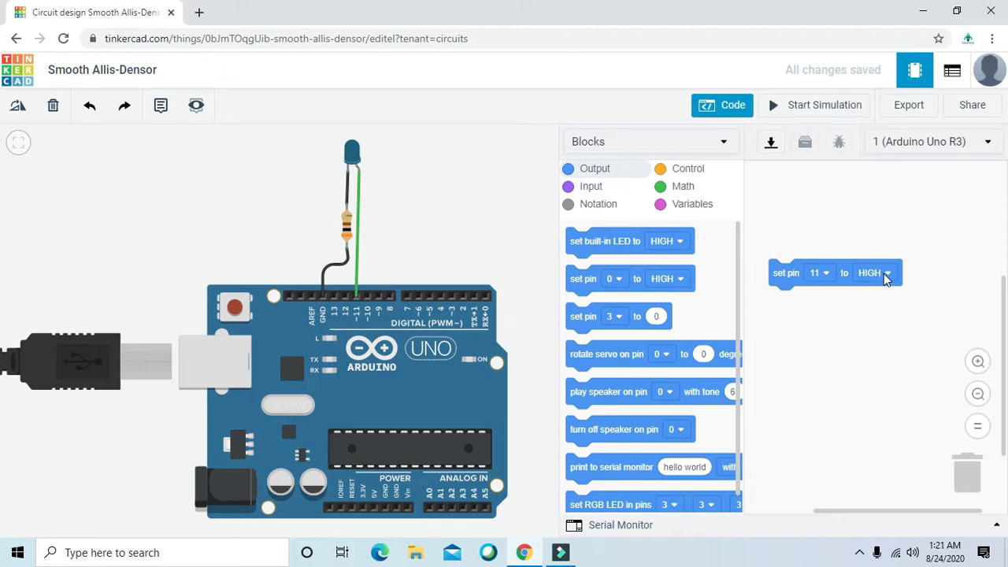
Run the simulation, hide the code editor to watch the blue LED, and stop the simulation
left_click(676, 170)
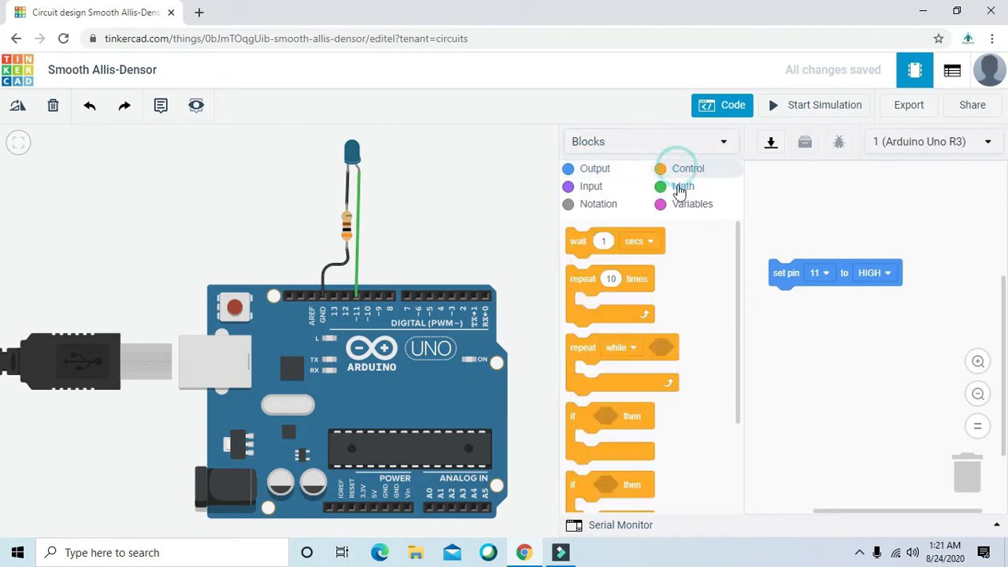
left_click(857, 344)
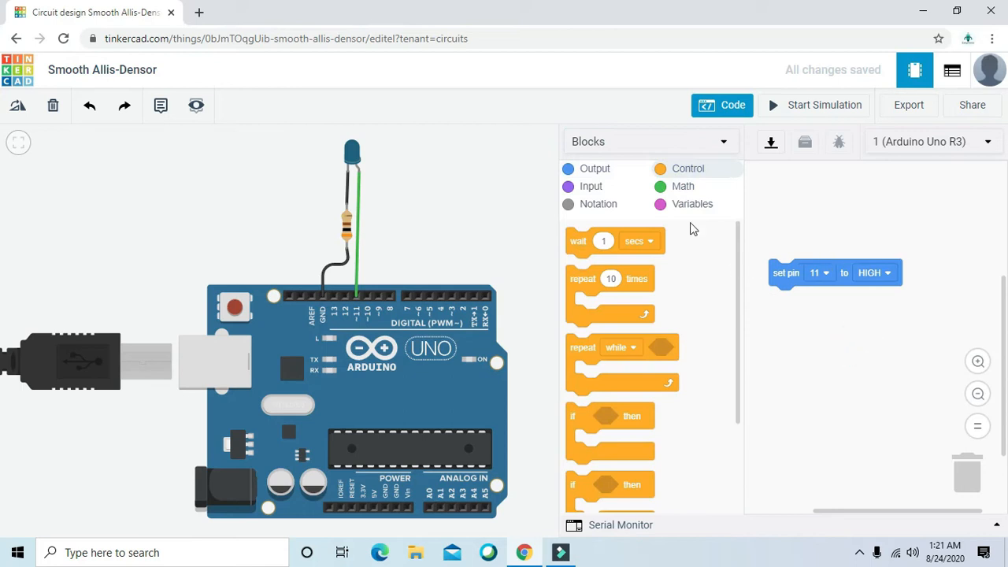
left_click(511, 158)
left_click(817, 106)
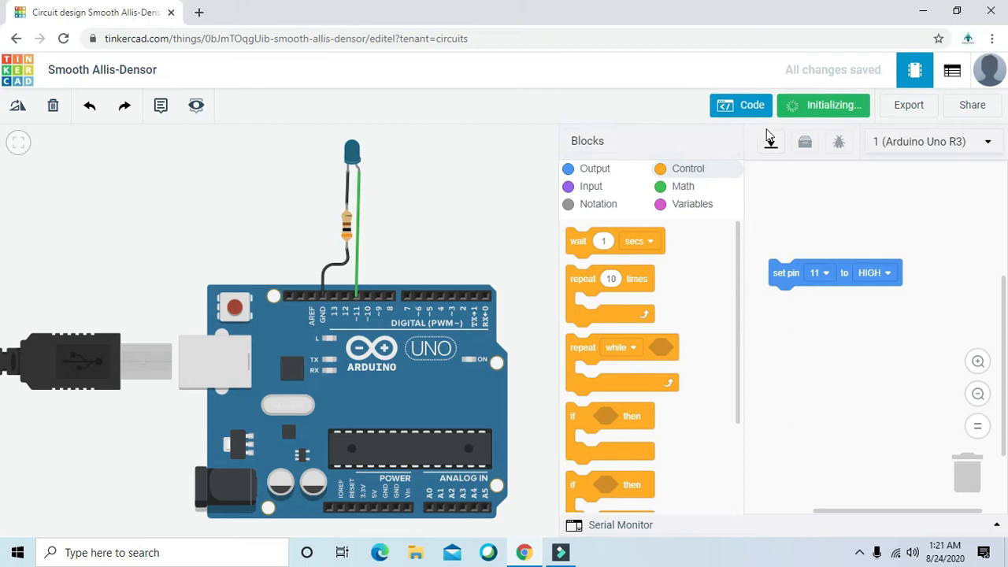
left_click(742, 107)
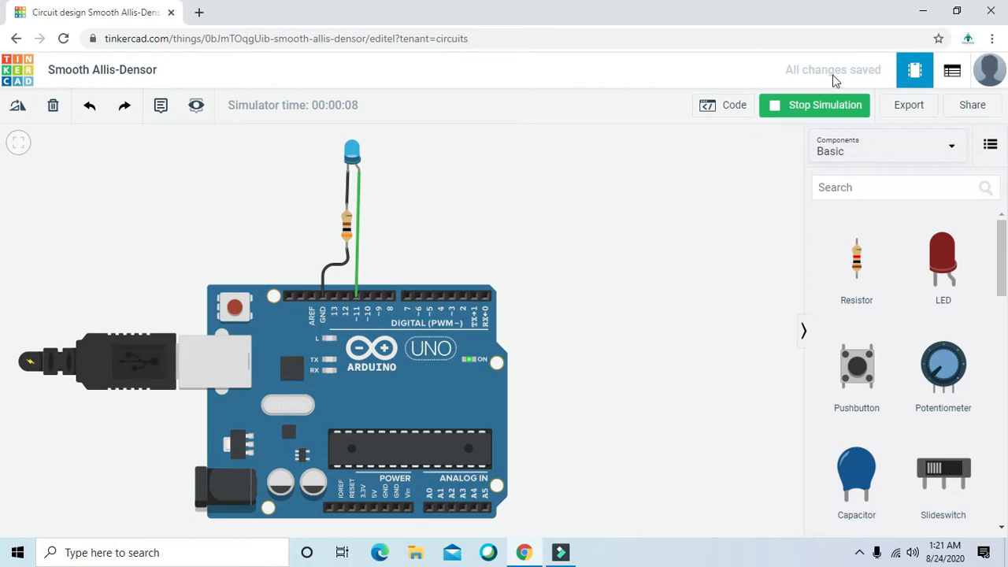
left_click(780, 106)
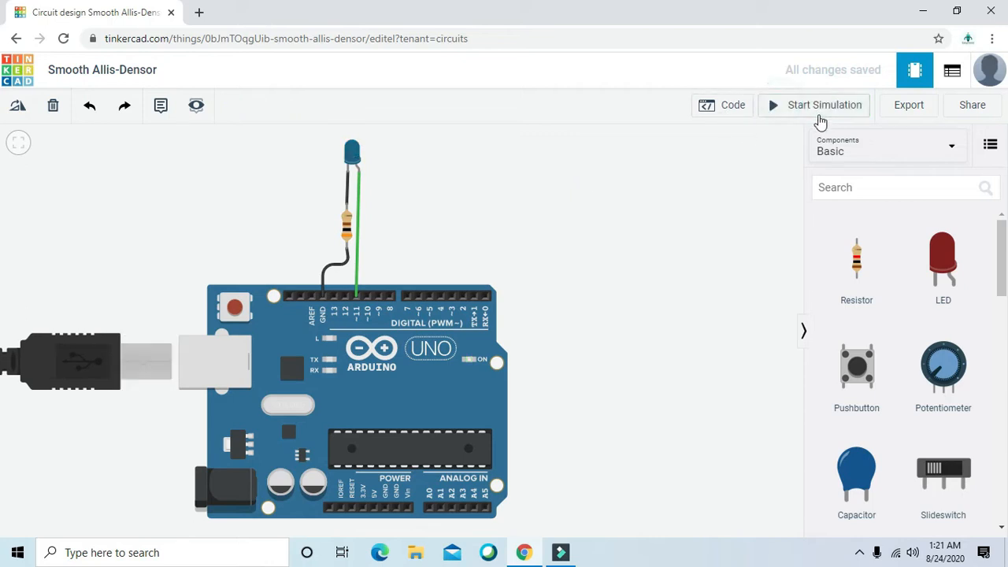
Reopen the code editor and add a second output block under the first that sets pin 11 to LOW
left_click(733, 114)
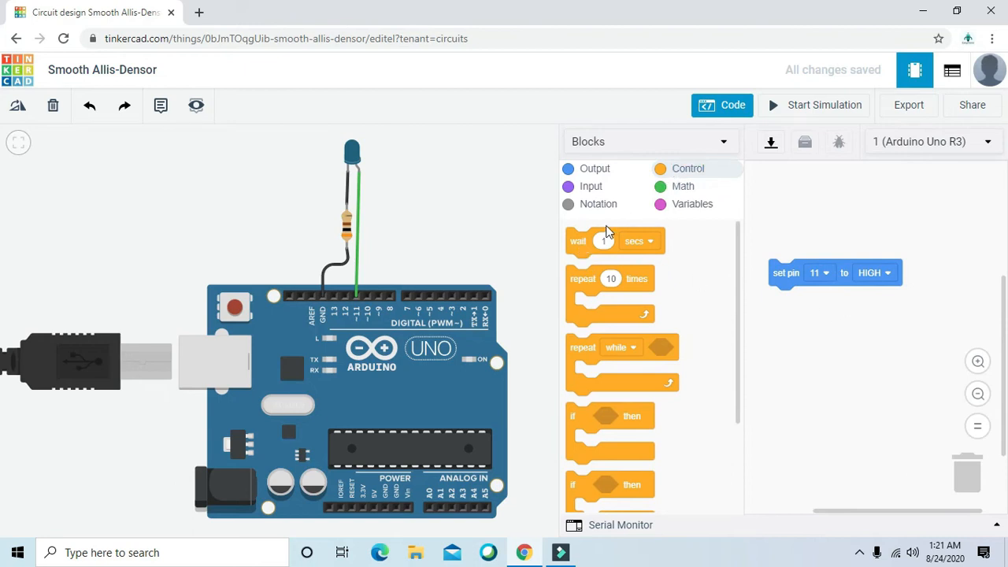
left_click(611, 175)
left_click_drag(581, 289, 788, 313)
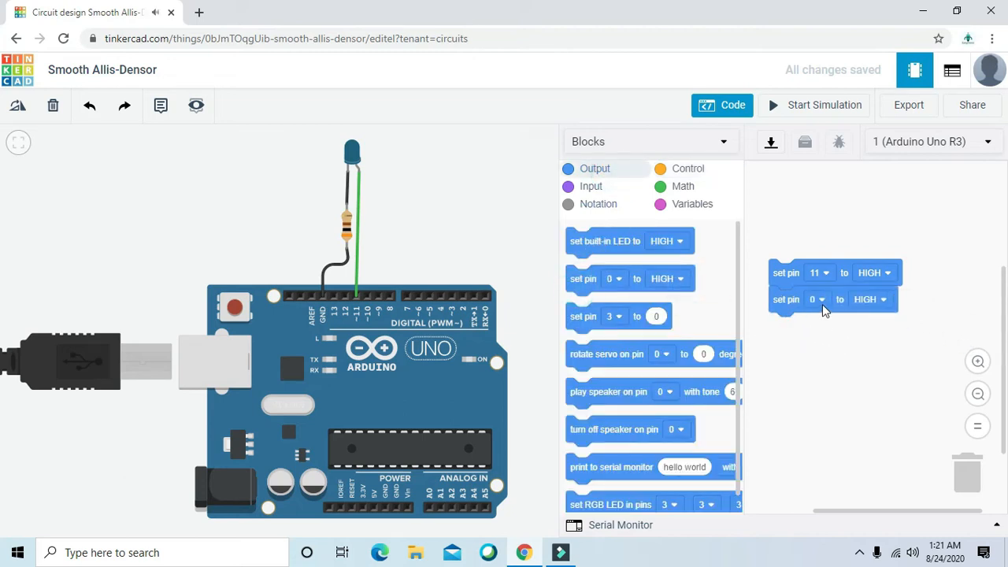
left_click(822, 306)
left_click(802, 520)
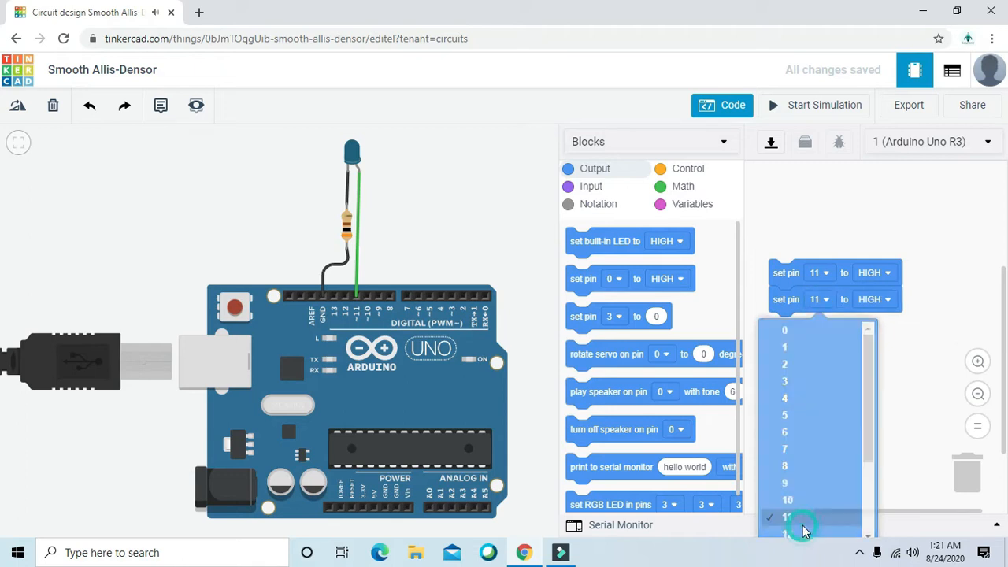
left_click(884, 300)
left_click(875, 352)
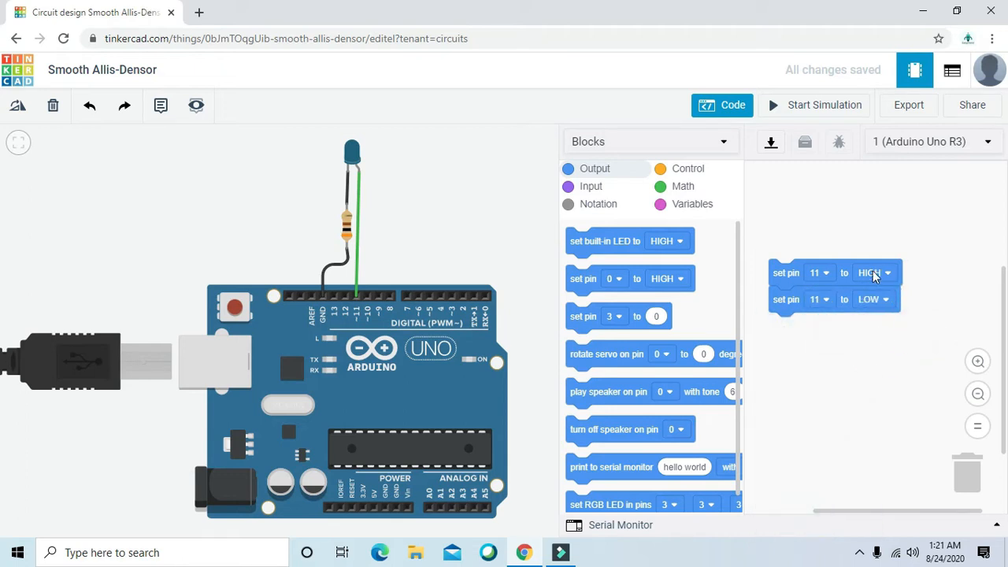
Run the simulation of the HIGH/LOW program, examine the LED up close, and stop it
left_click(819, 107)
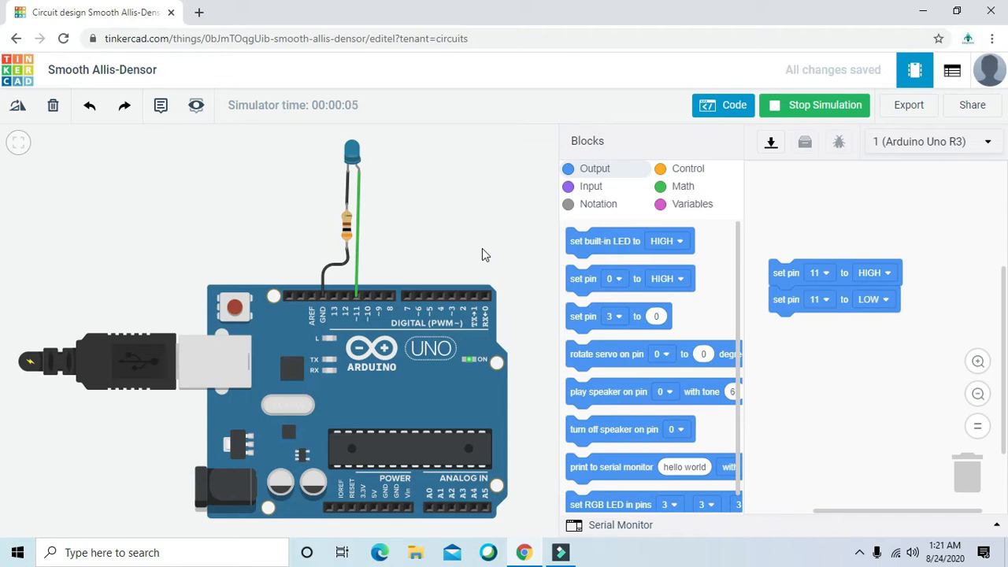
scroll(482, 255, "up", 1)
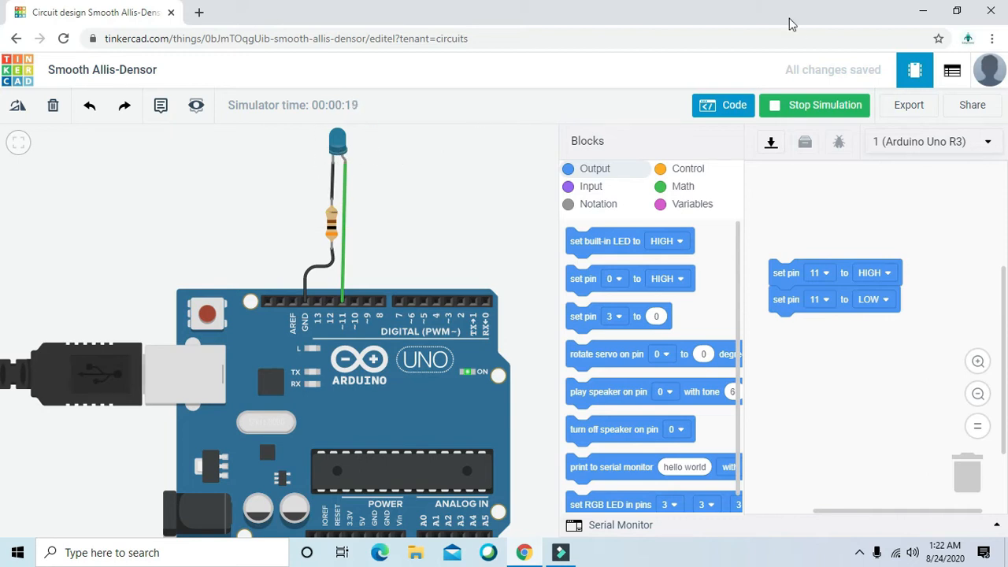
left_click(798, 108)
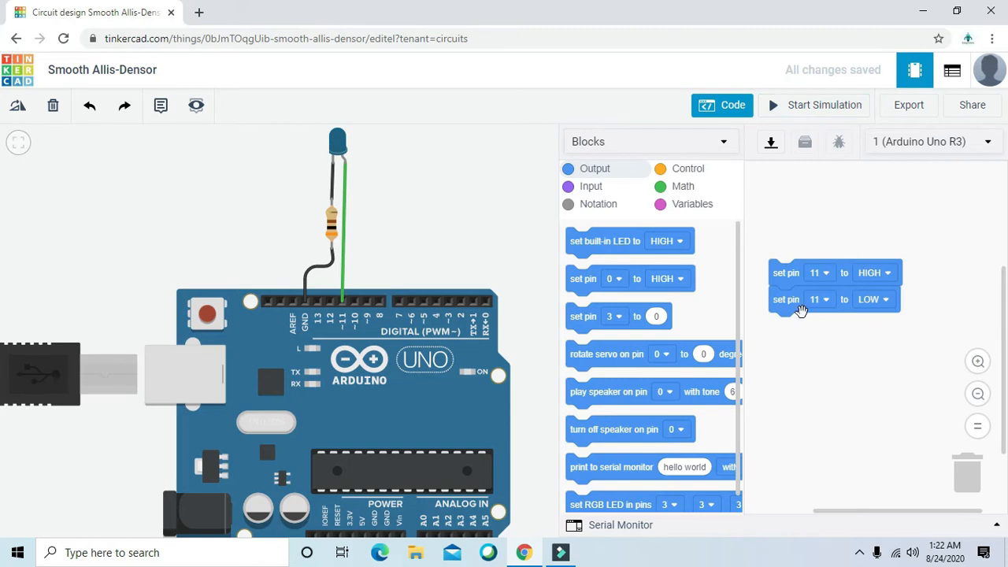
Insert a 1-second wait block between the HIGH and LOW blocks and another 1-second wait after the LOW block
left_click_drag(788, 303, 804, 371)
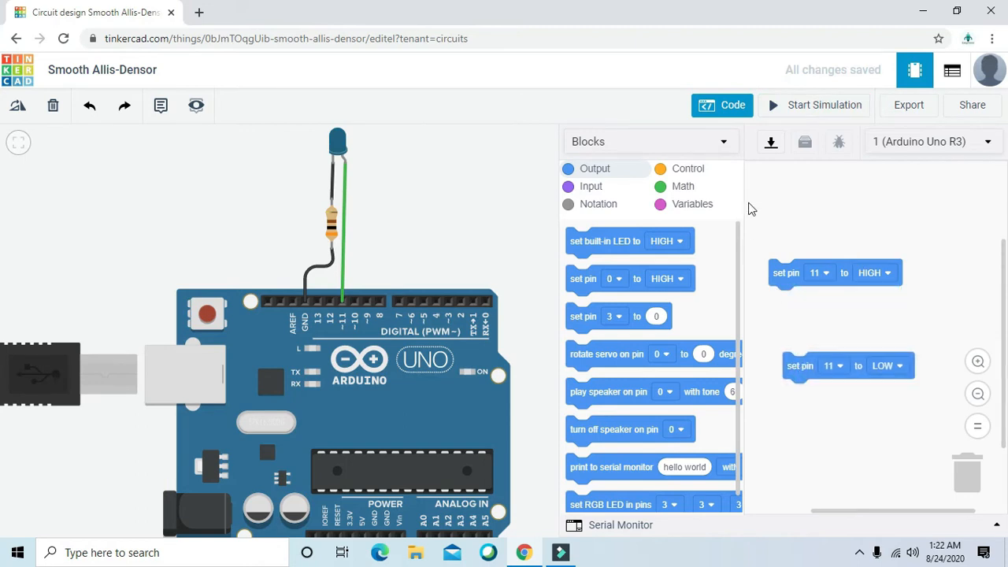
left_click(690, 173)
left_click_drag(590, 244, 790, 308)
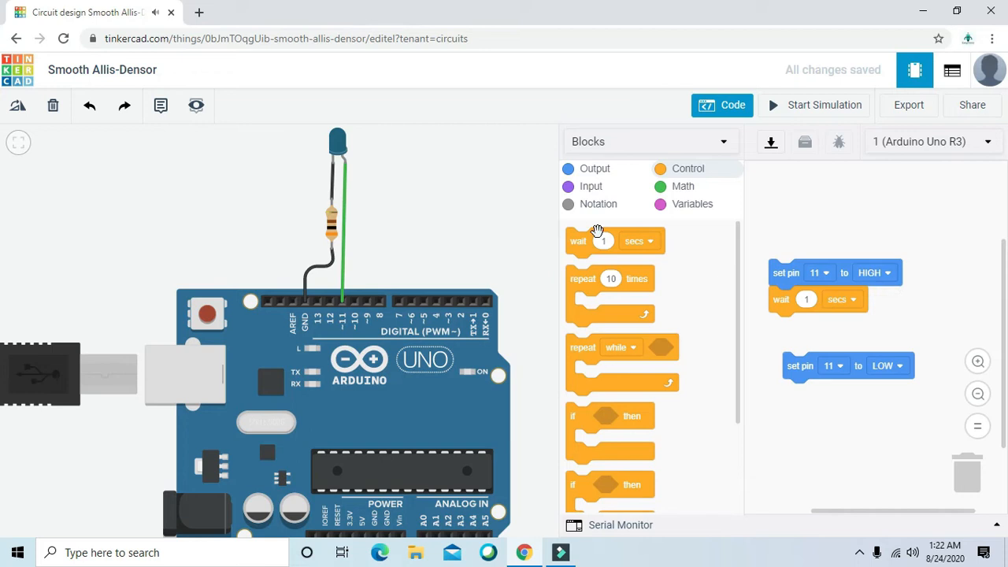
left_click_drag(580, 248, 798, 401)
left_click_drag(794, 366, 796, 337)
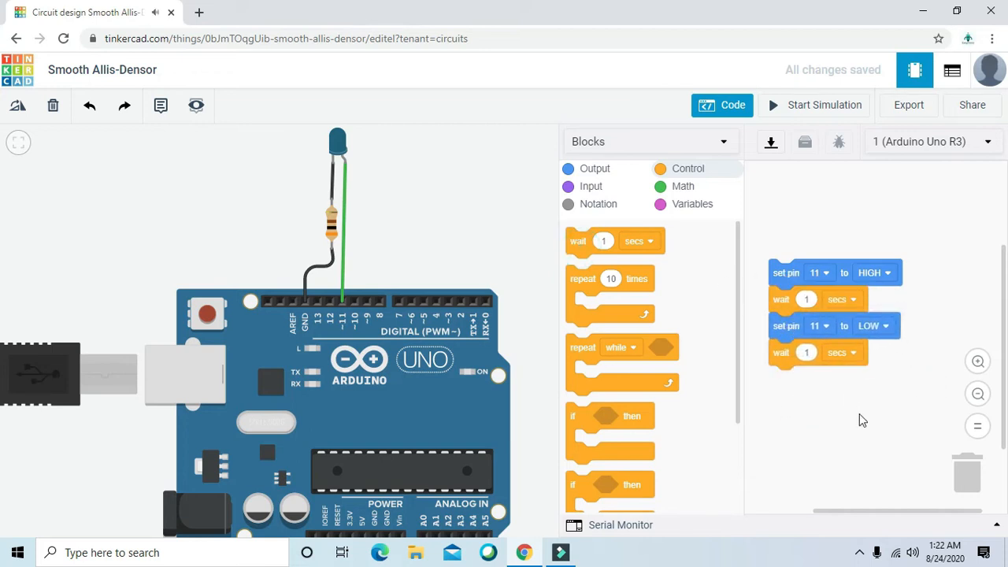
Run the simulation with the two 1-second waits and observe how the LED blinks
left_click(820, 112)
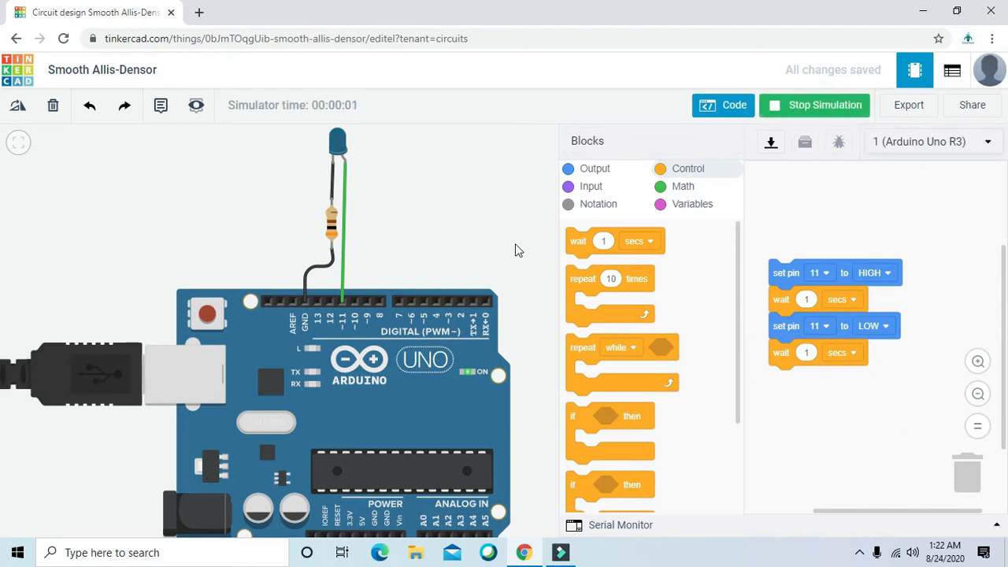
scroll(516, 251, "down", 1)
scroll(499, 251, "down", 3)
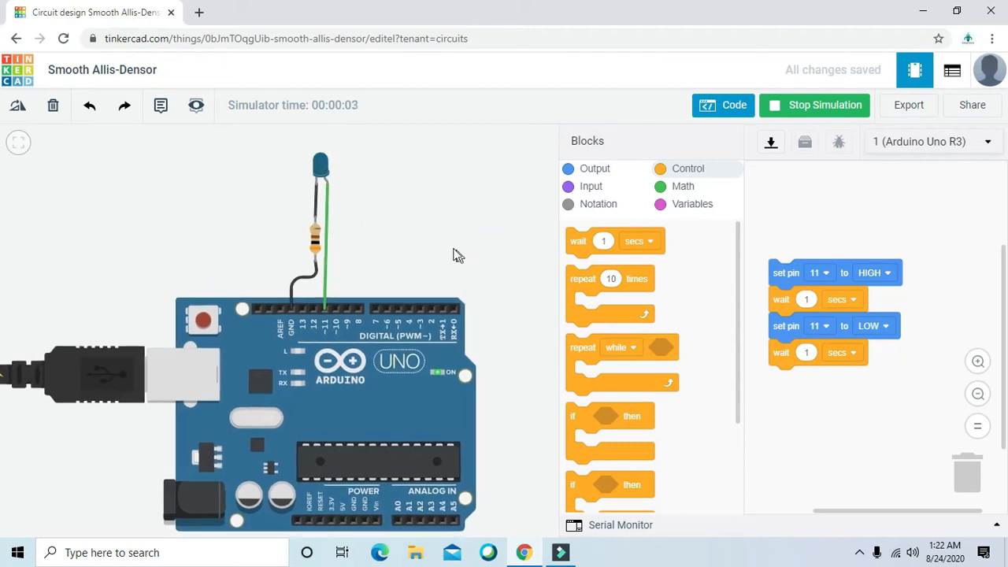
scroll(493, 264, "up", 3)
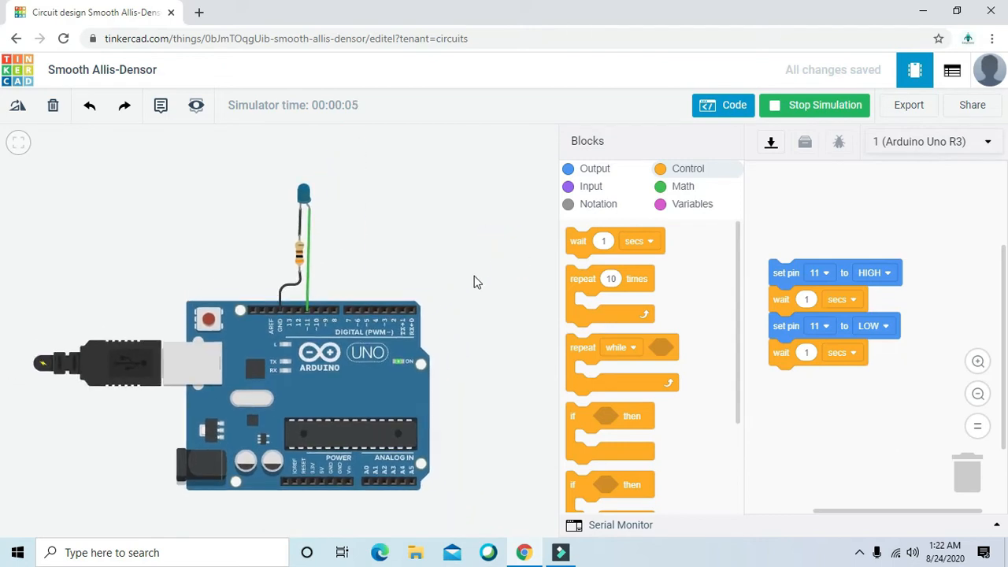
scroll(439, 275, "up", 1)
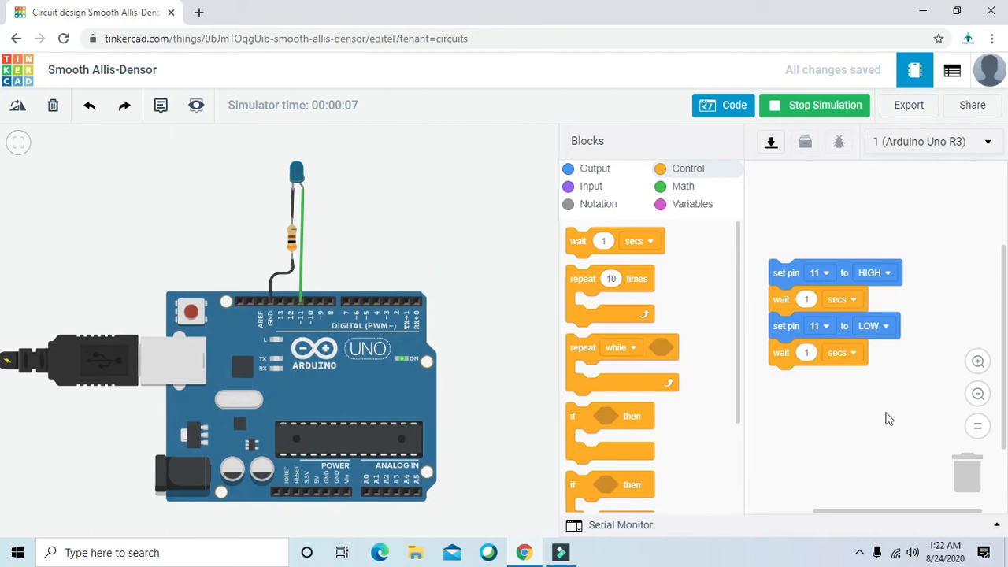
Set both wait blocks to 0.5 seconds and run the simulation
left_click(807, 299)
key("BackSpace")
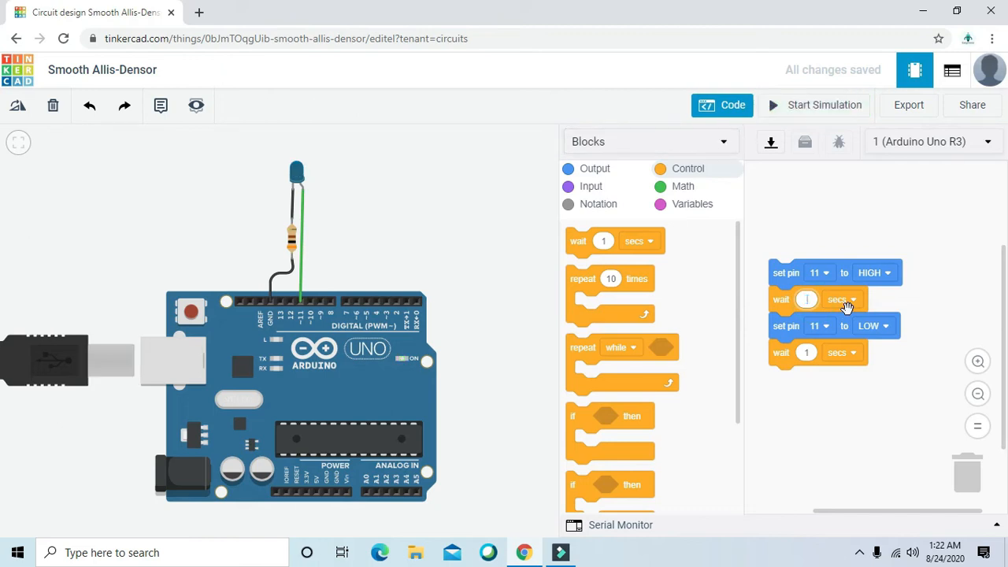
type("0.5")
left_click(806, 352)
type("0.5")
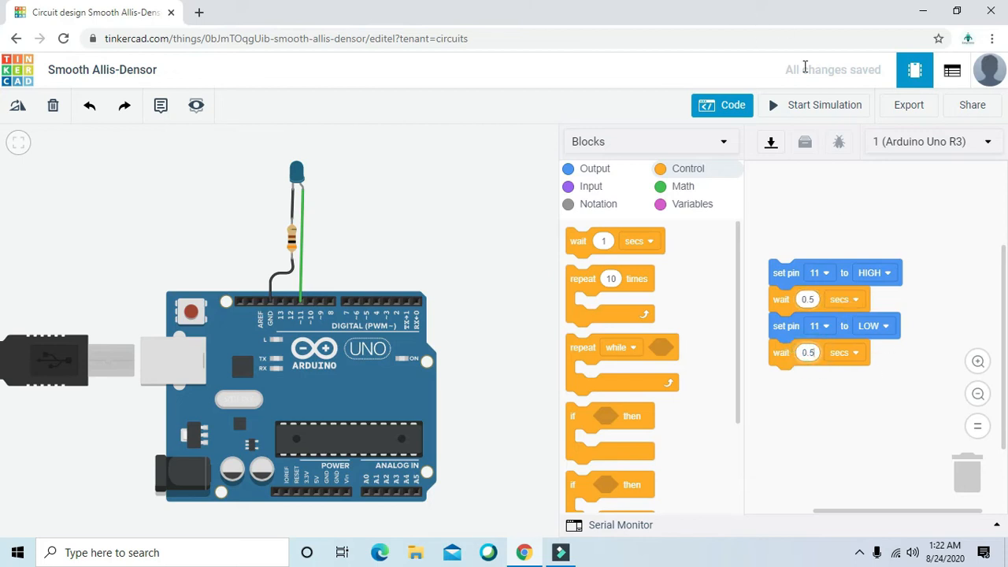
left_click(803, 108)
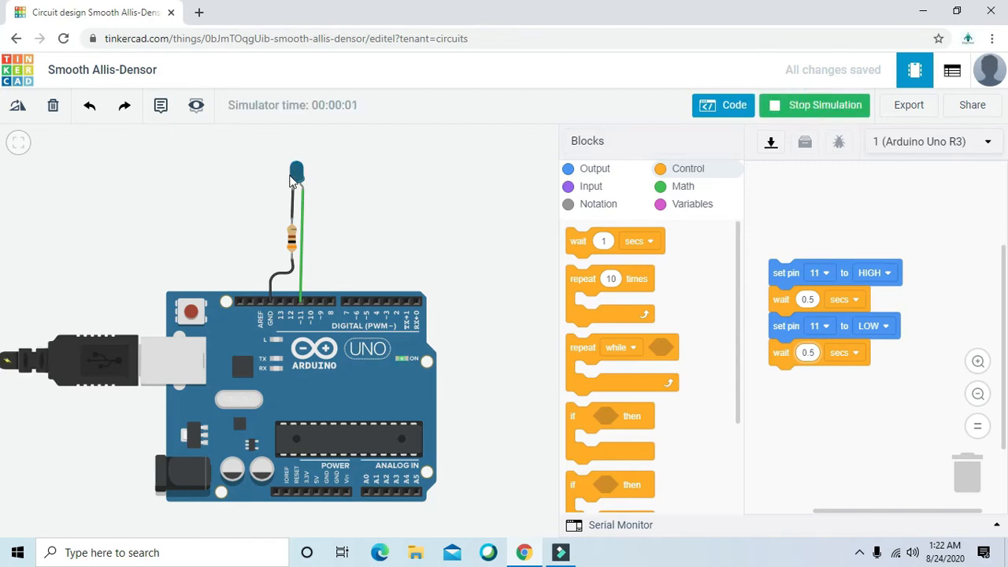
Set the first wait block to 0.2 seconds and the last one to 1 second, and rerun the simulation
left_click(810, 300)
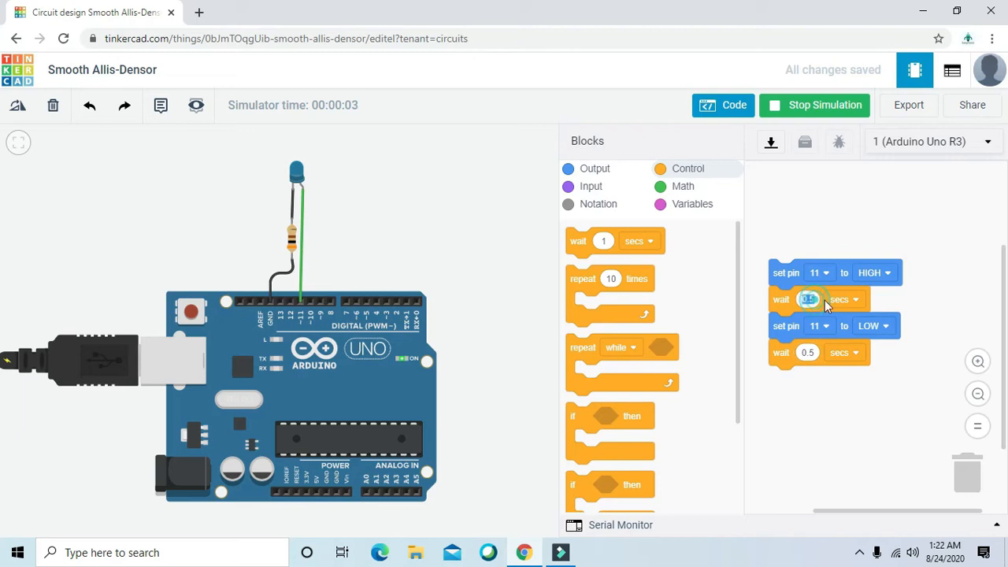
type("0.2")
left_click(808, 353)
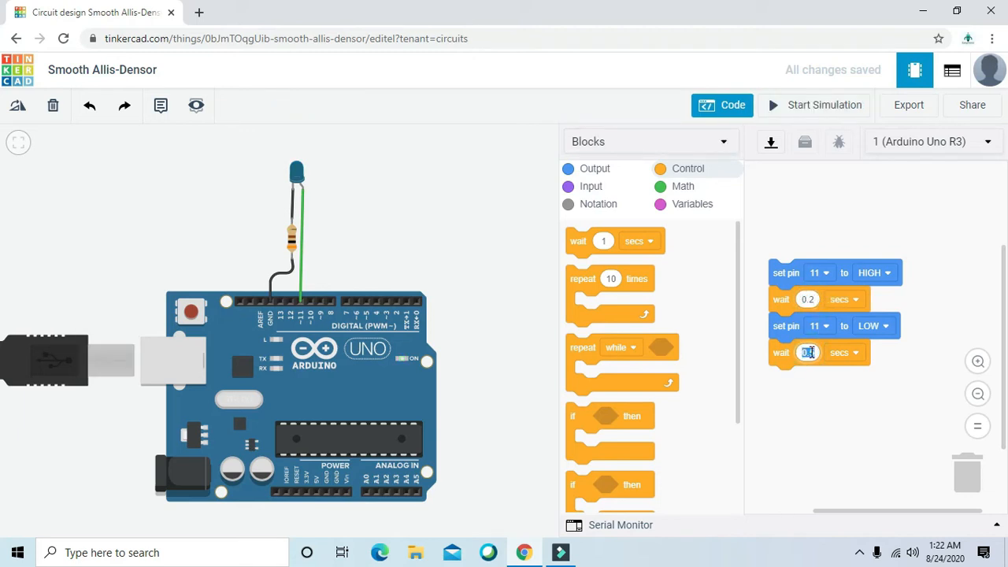
type("1")
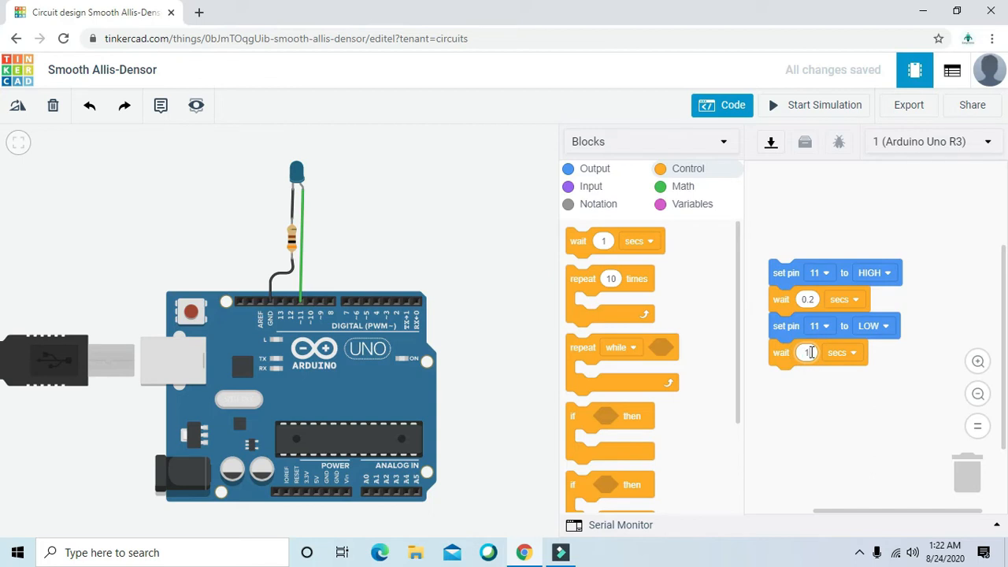
left_click(814, 110)
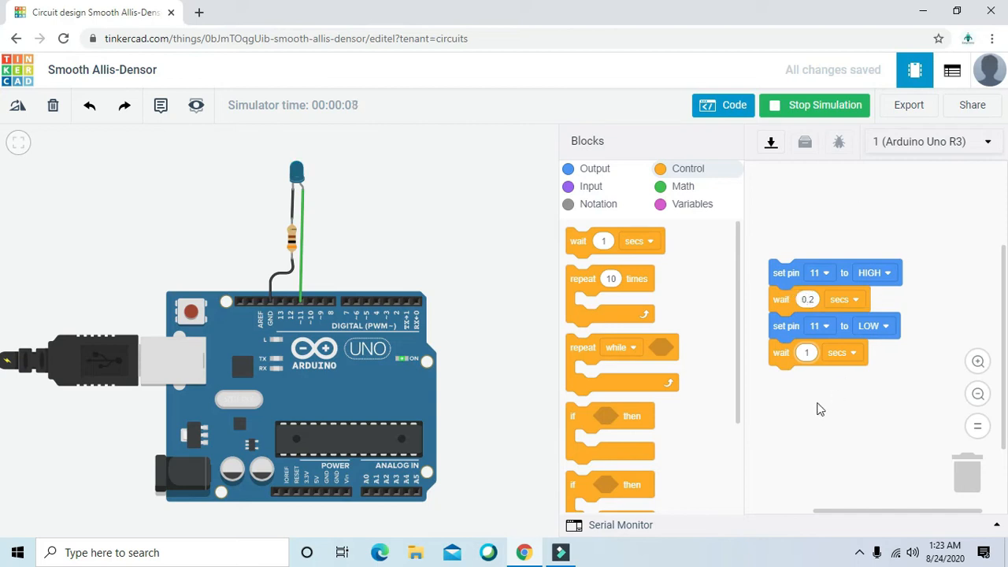
Stop the simulation, remove the last wait block and the pin 11 LOW block, and test-run the shortened program
left_click(801, 111)
left_click(788, 360)
left_click_drag(787, 360, 624, 343)
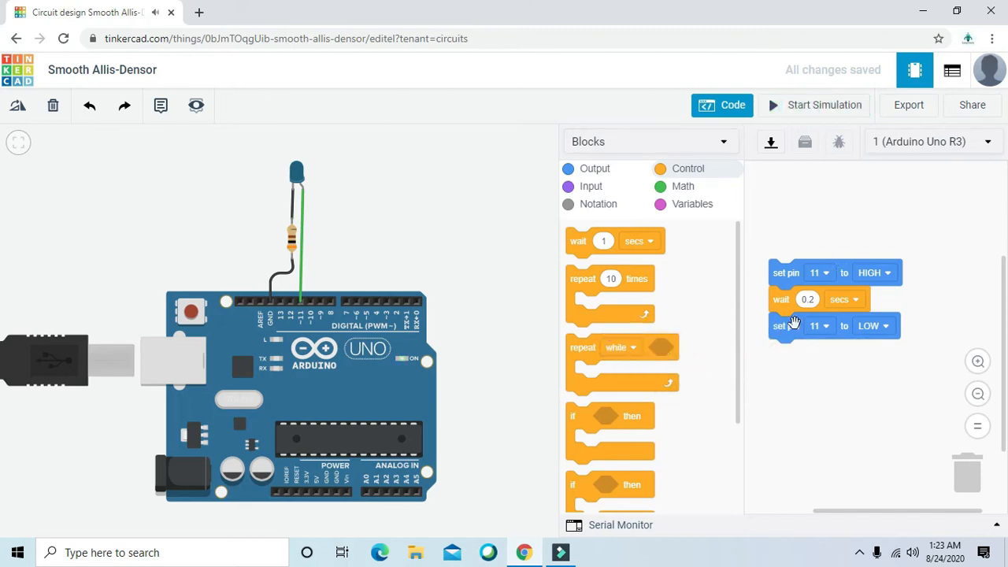
left_click_drag(788, 334, 610, 332)
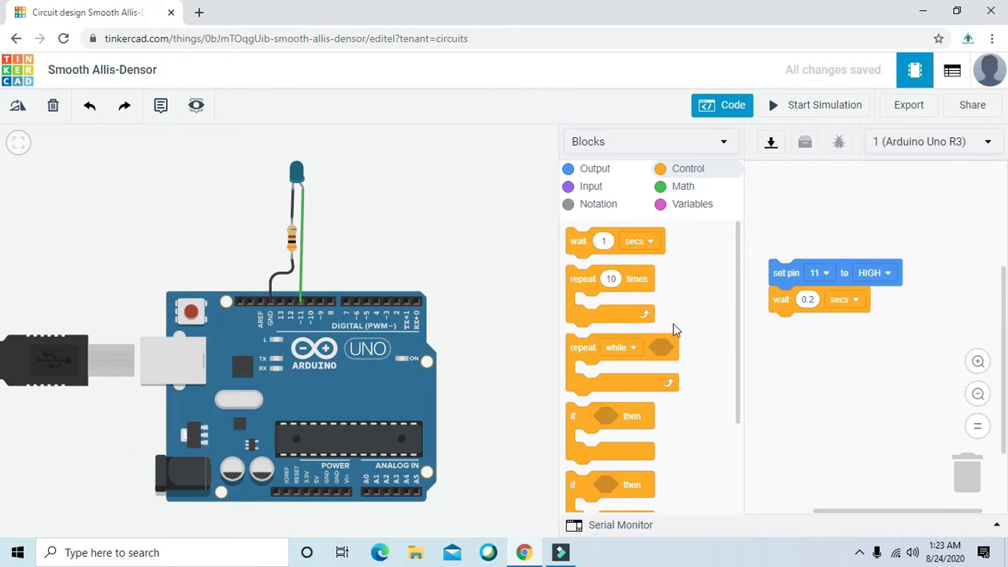
left_click(808, 110)
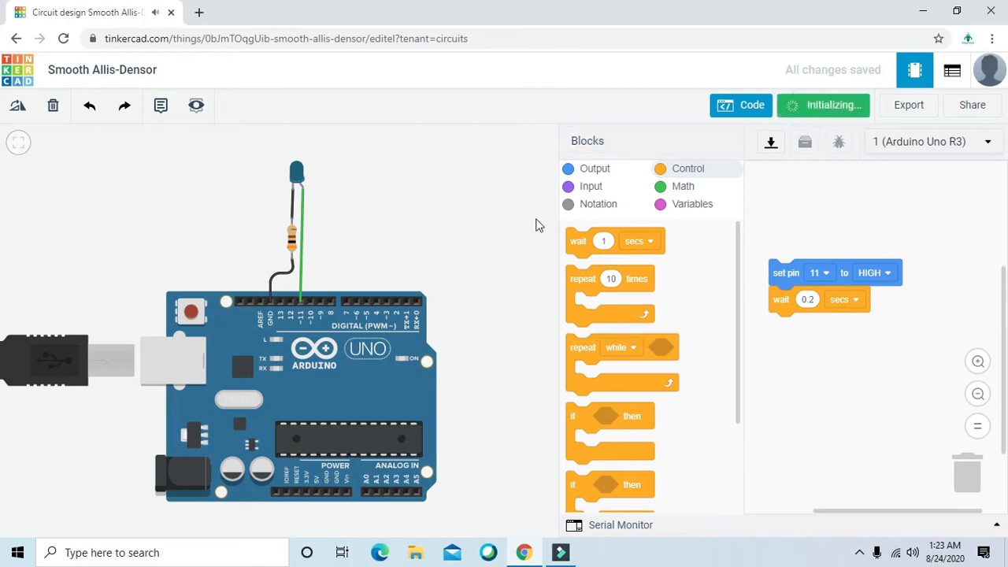
left_click(828, 113)
Close the code editor and place a red LED beside the blue LED, above the Arduino board
left_click(723, 105)
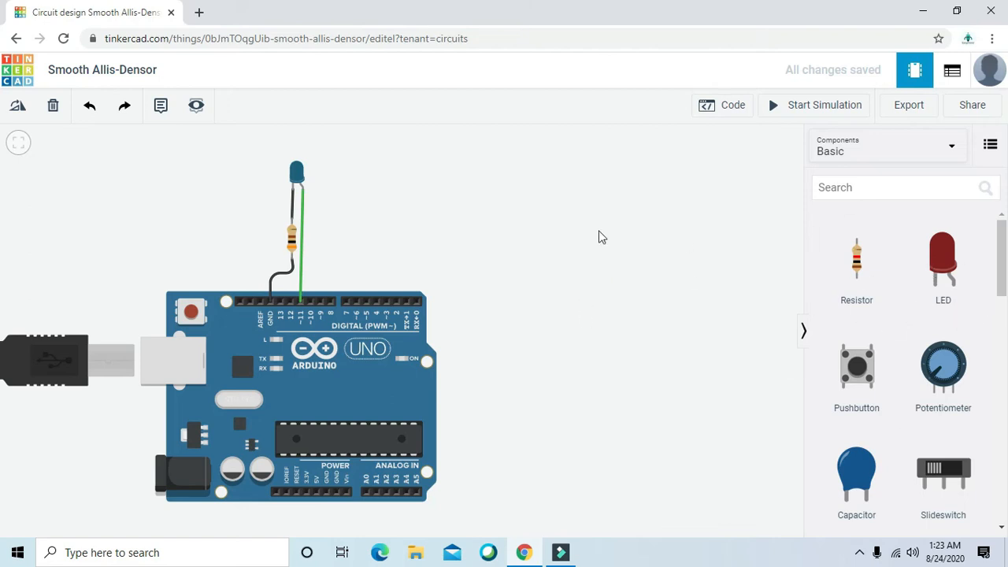
left_click_drag(943, 260, 356, 178)
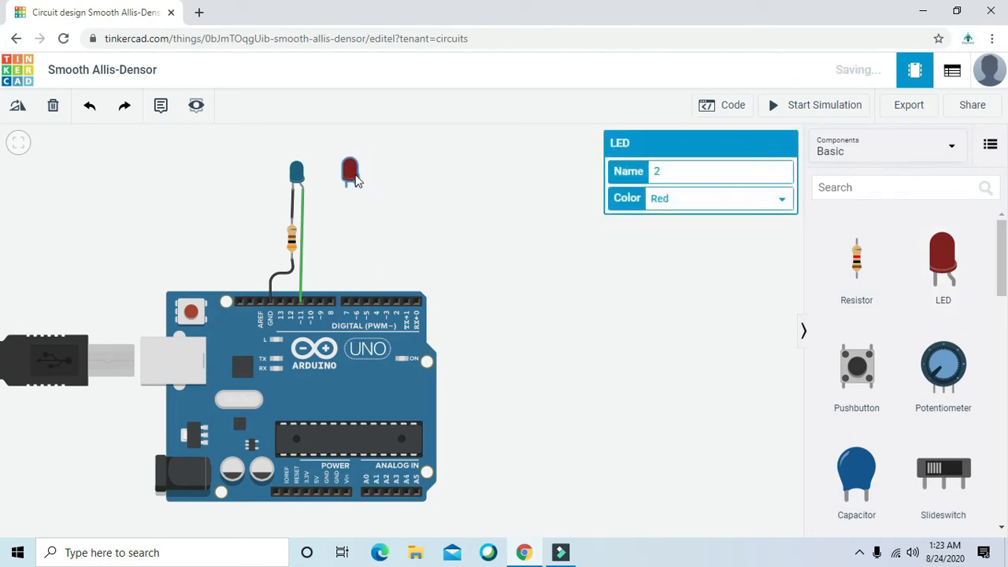
Place a resistor below the red LED and set its resistance to 300 Ω
left_click(546, 264)
left_click_drag(833, 265, 355, 236)
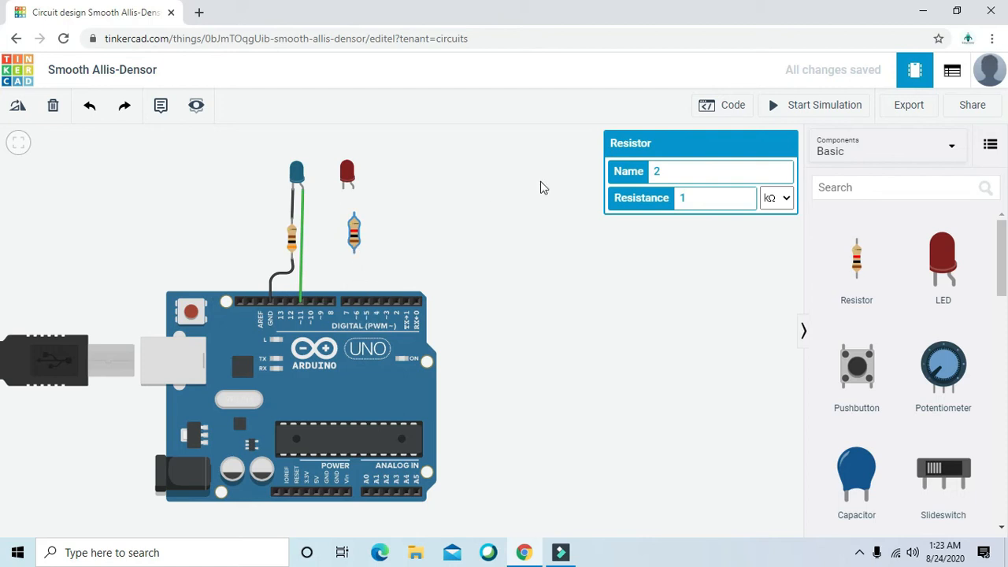
left_click(776, 197)
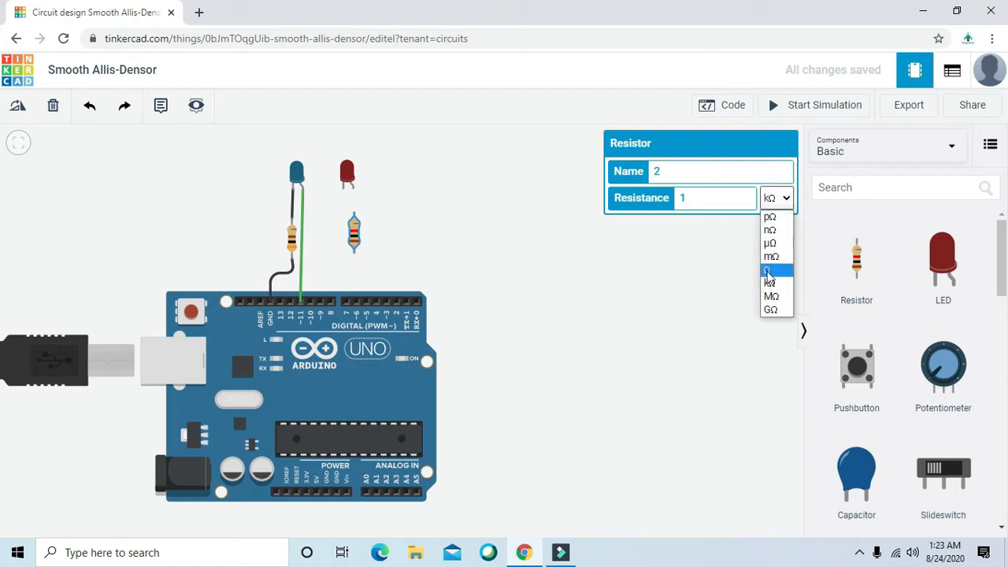
left_click(766, 268)
left_click(705, 198)
key("BackSpace")
type("300")
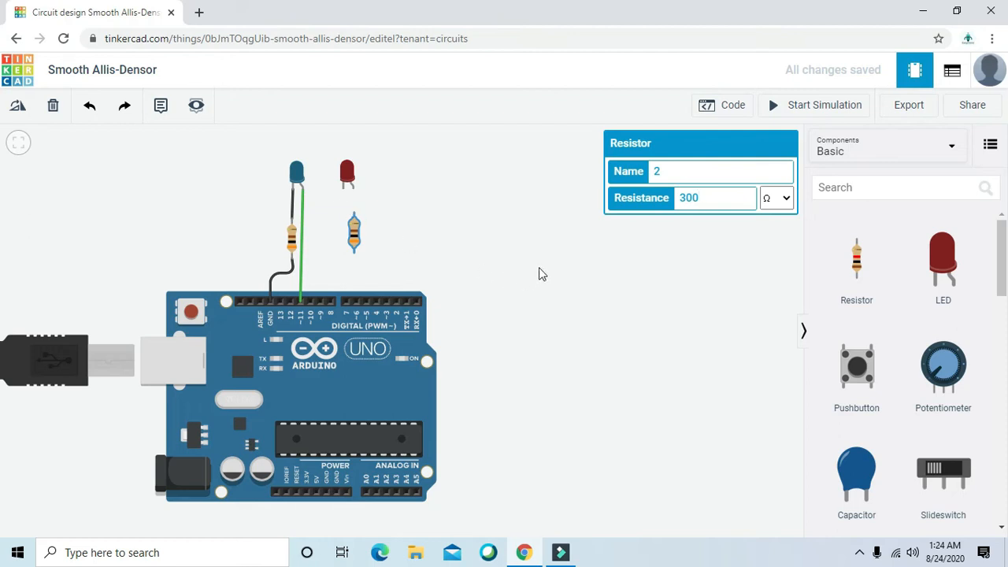
Change the red LED resistor's resistance to 1 kΩ
left_click(774, 201)
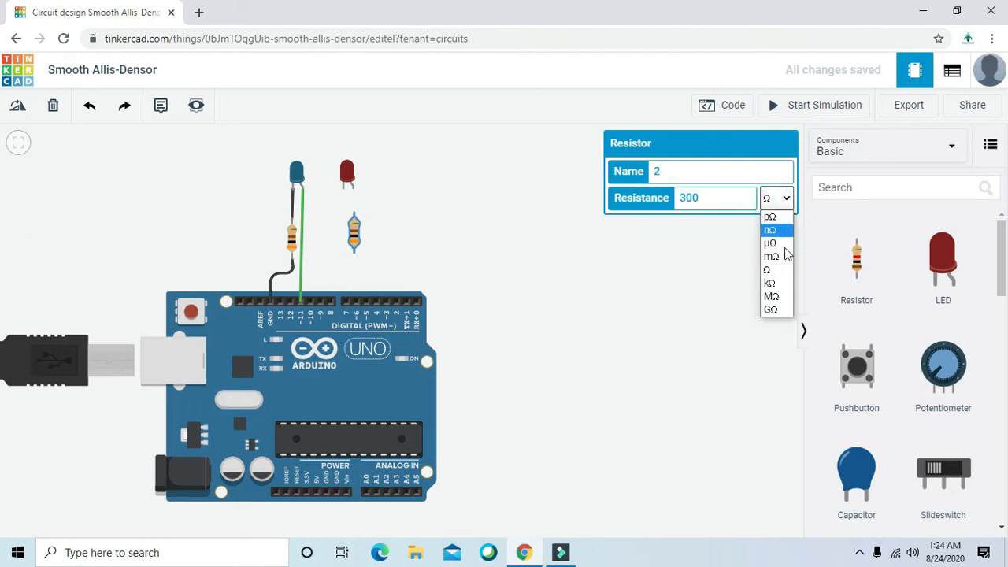
left_click(704, 269)
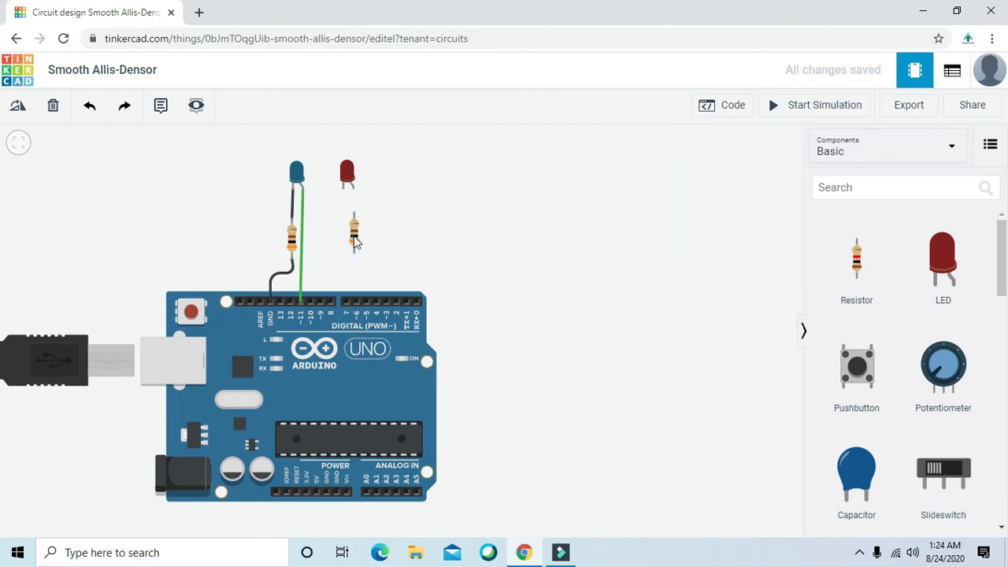
left_click(355, 242)
left_click(779, 201)
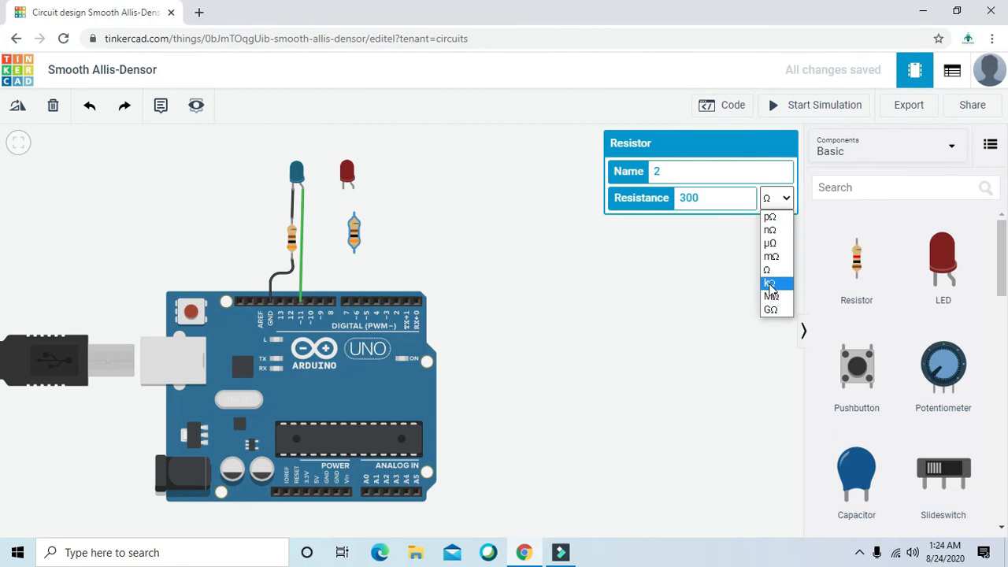
left_click(770, 283)
left_click(711, 197)
key("BackSpace")
key("BackSpace")
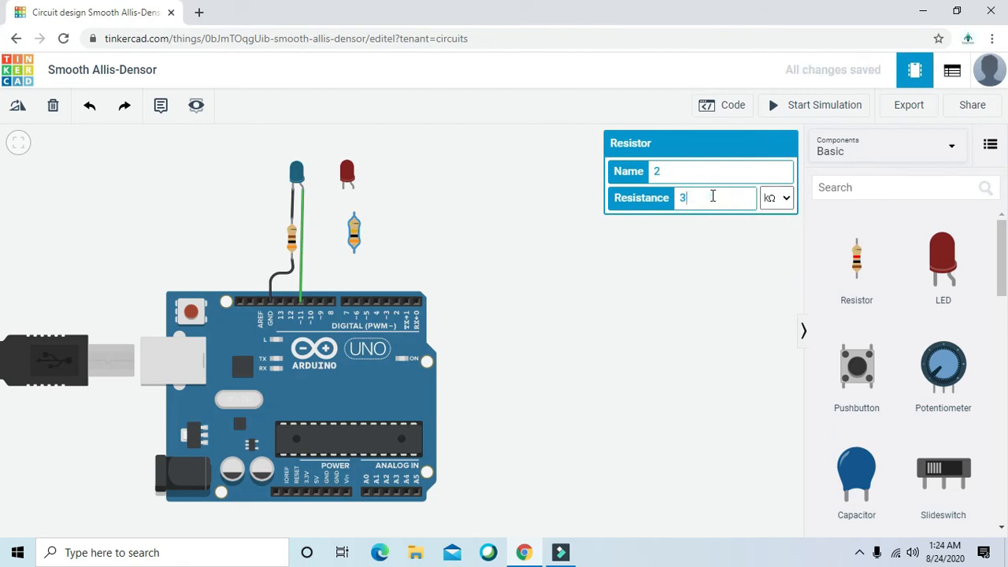
key("BackSpace")
type("1")
Wire the red LED's anode to its resistor, and the resistor's other end to Arduino pin 6
left_click(353, 188)
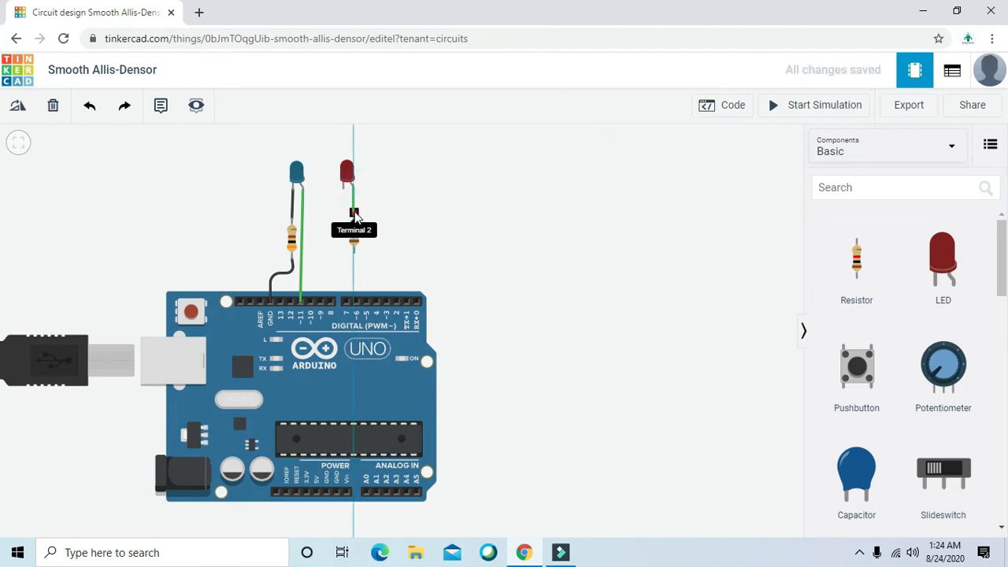
left_click(354, 215)
left_click(353, 254)
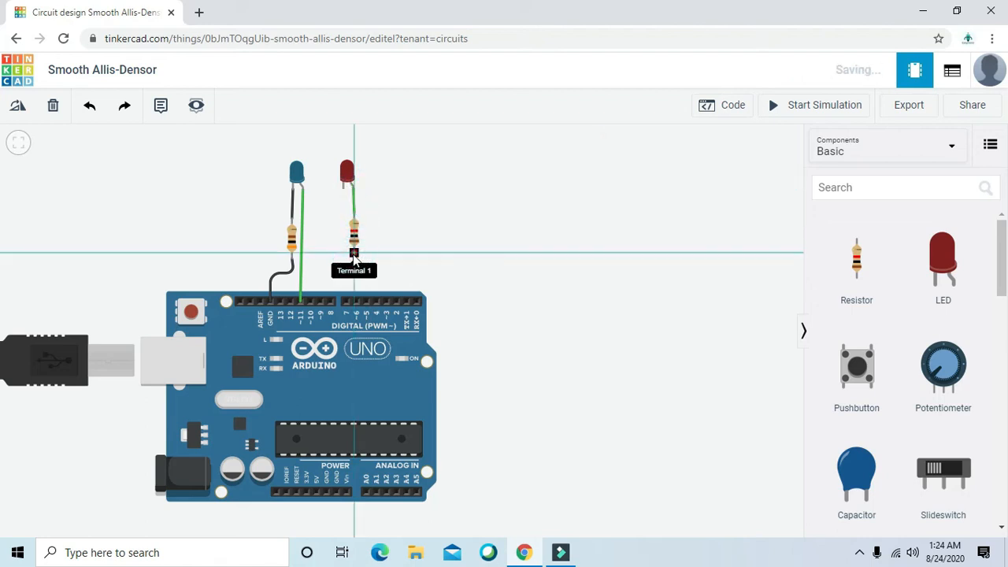
left_click(356, 301)
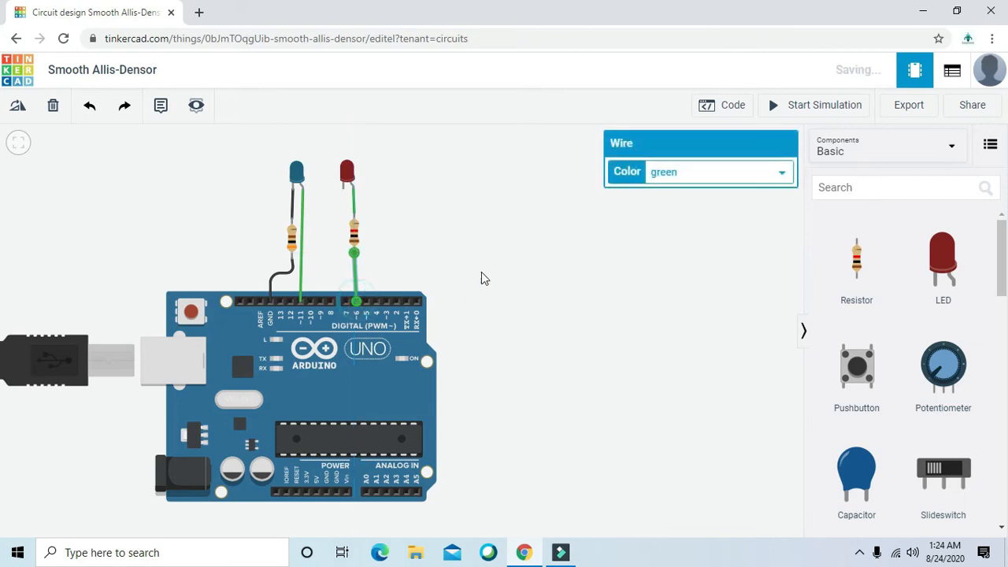
left_click(482, 207)
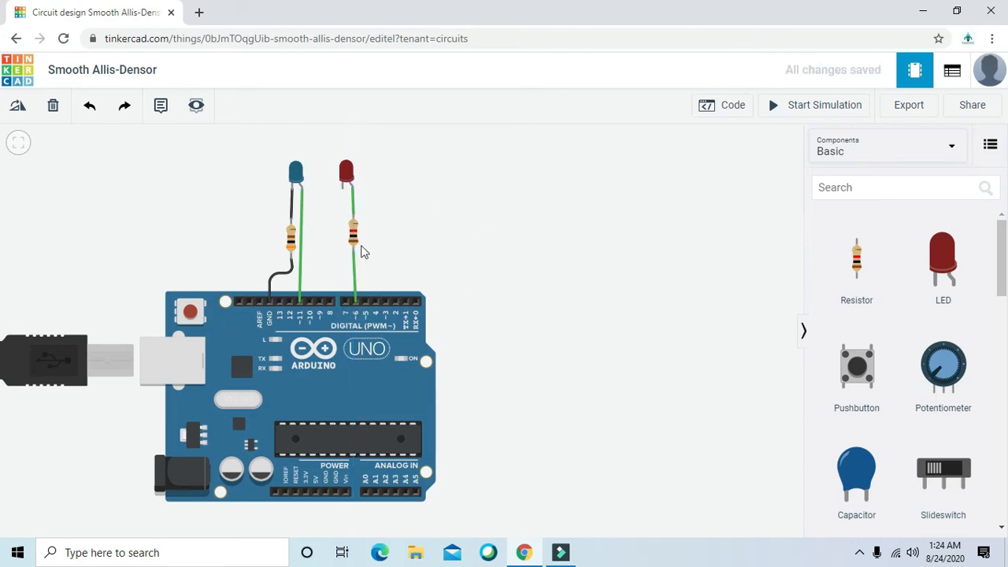
Color both wires between the red LED, its resistor and pin 6 yellow
left_click(353, 204)
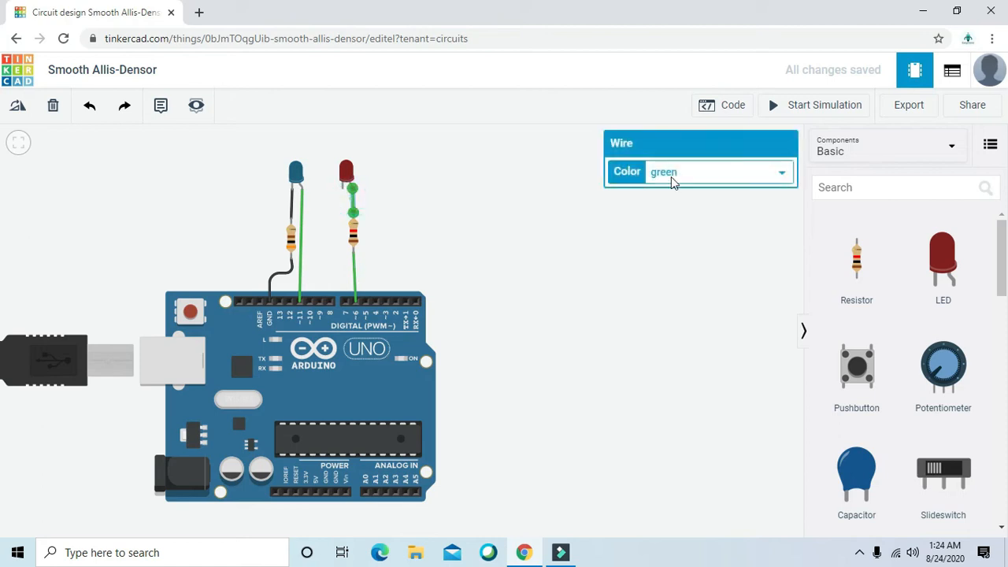
left_click(686, 175)
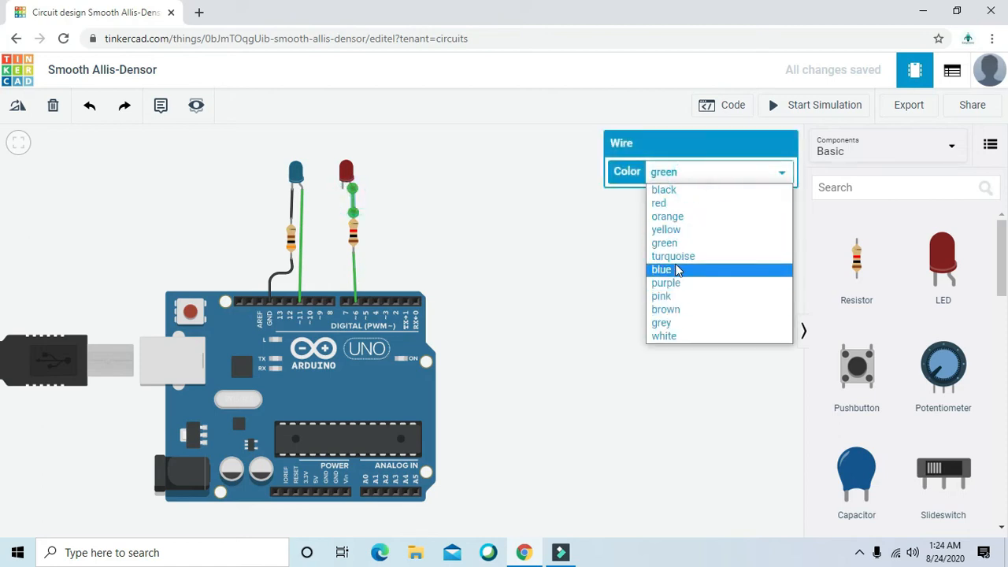
left_click(667, 229)
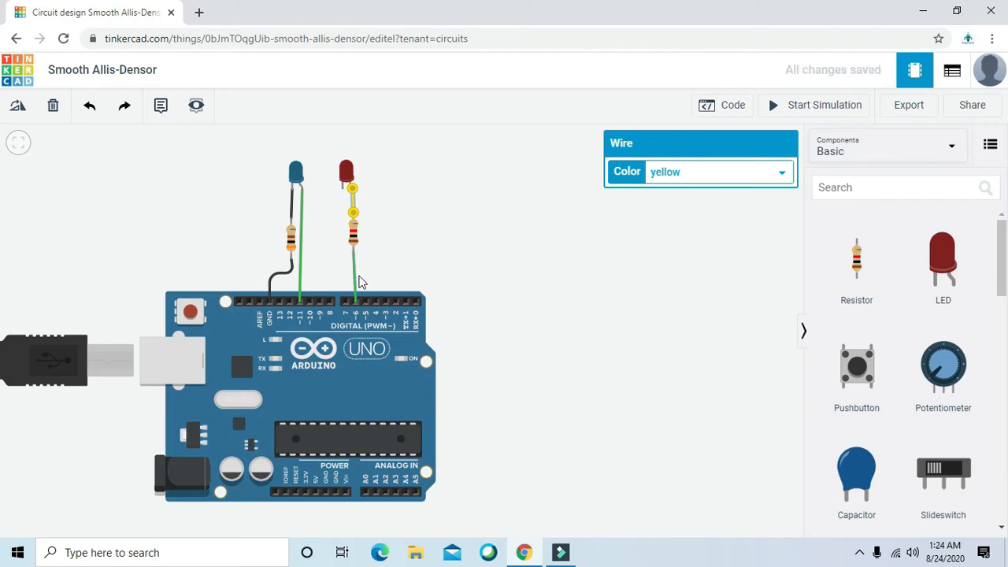
left_click(354, 278)
left_click(731, 178)
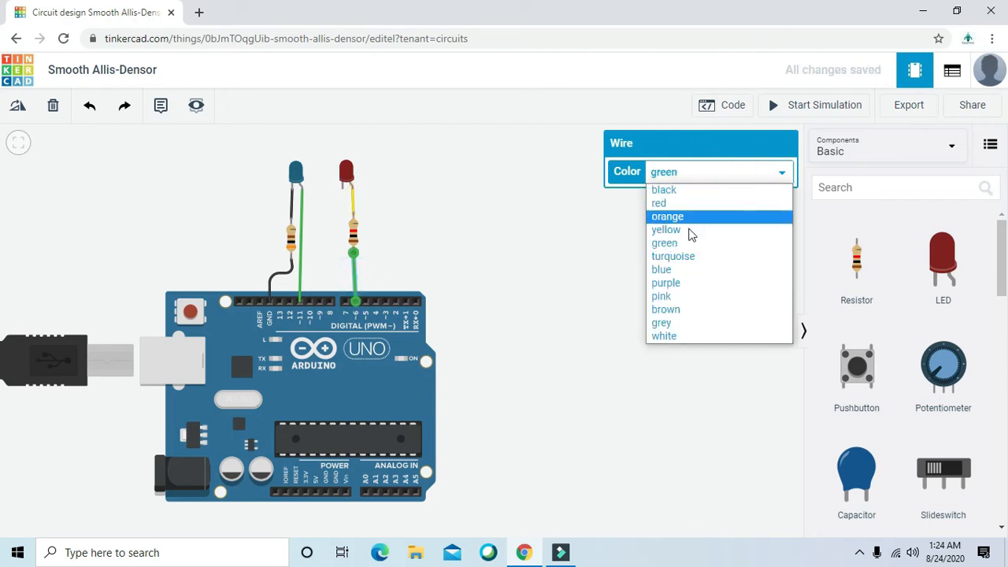
left_click(700, 230)
Route a wire from the red LED's cathode to the Arduino's GND beside the existing ground wire, and color it black
left_click(343, 189)
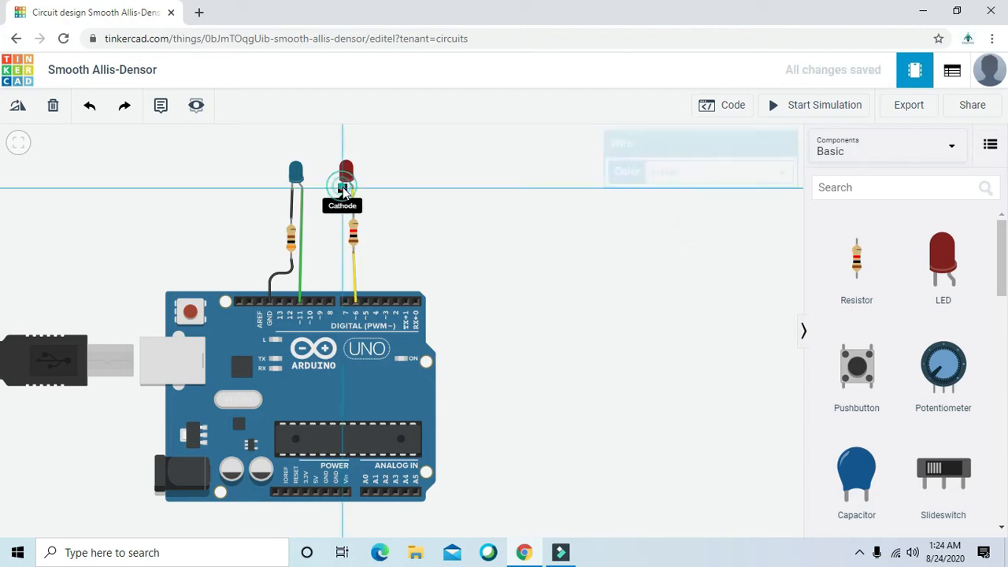
left_click(342, 272)
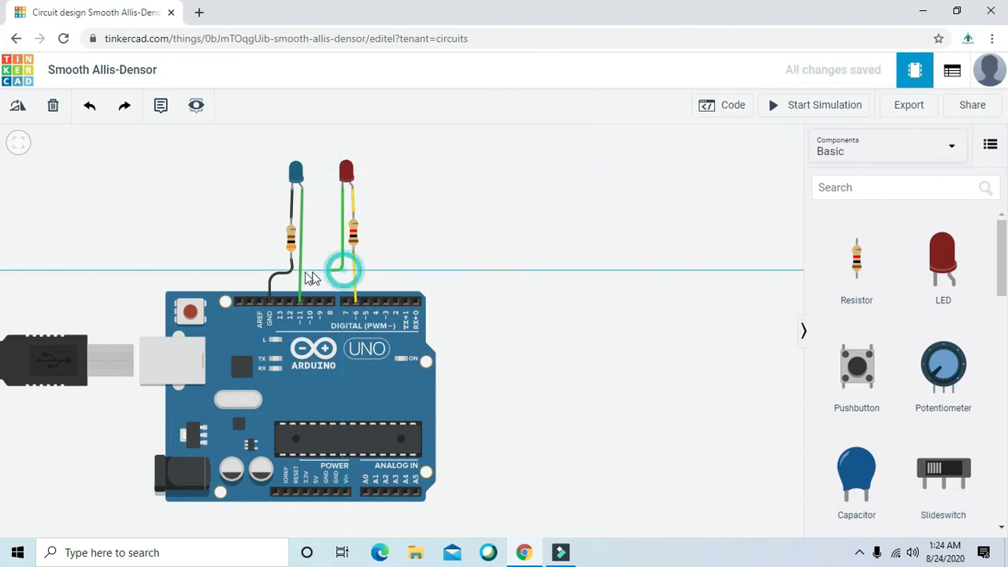
left_click(273, 276)
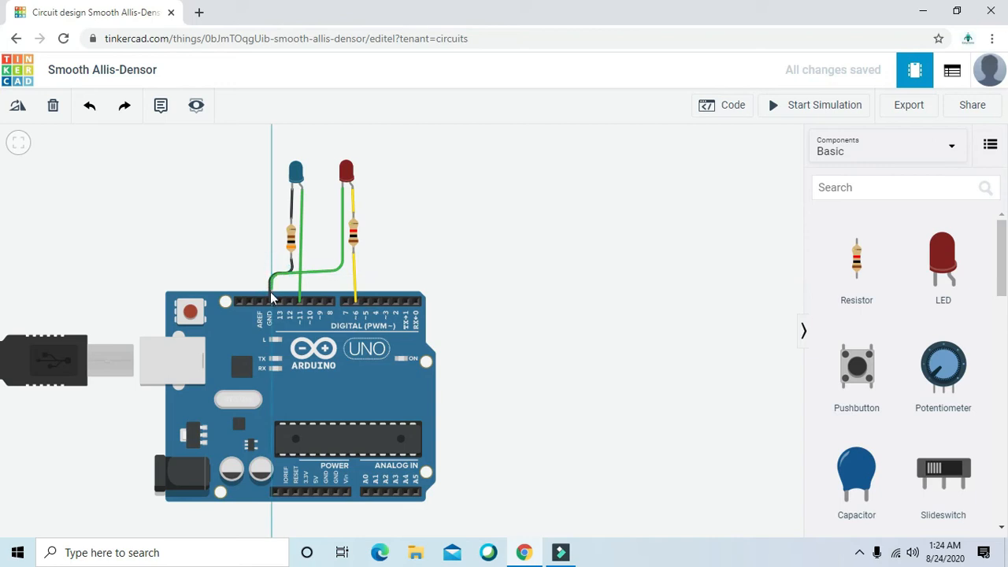
left_click(270, 303)
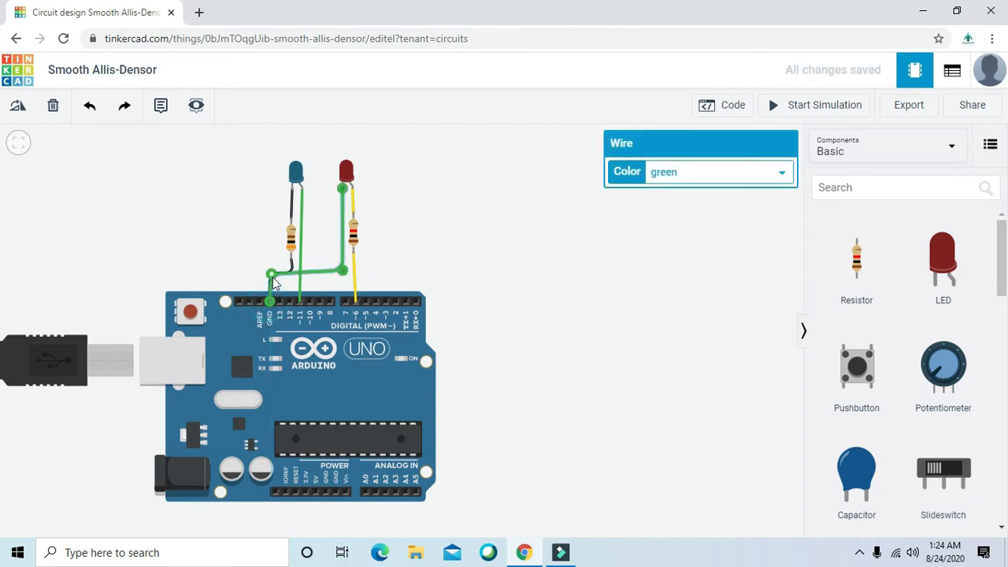
left_click_drag(272, 275, 269, 273)
left_click(721, 172)
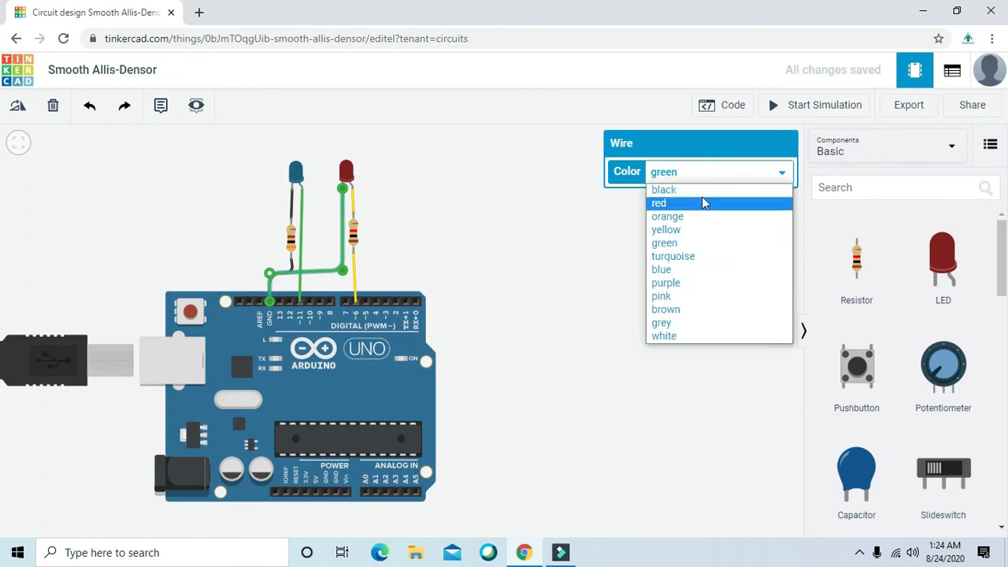
left_click(704, 189)
left_click(456, 260)
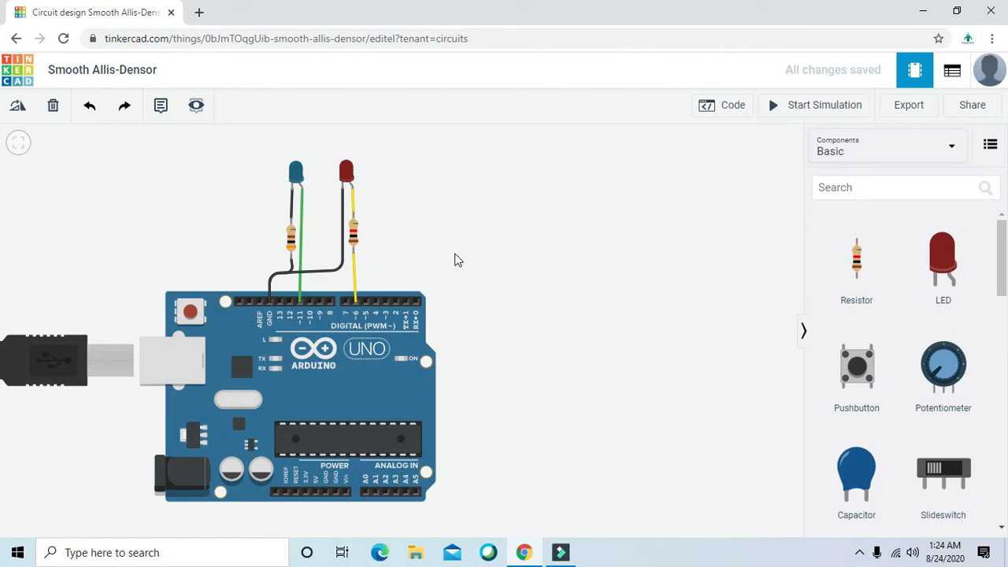
In the code editor, replace the 0.2-second wait block with a block setting pin 6 to HIGH, and test-run the program
left_click(724, 109)
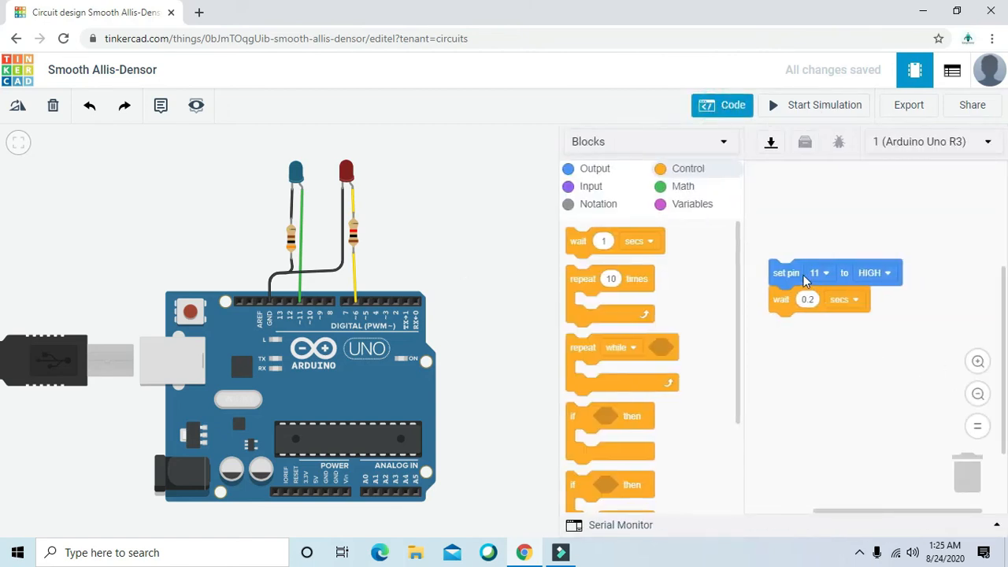
left_click_drag(789, 307, 630, 371)
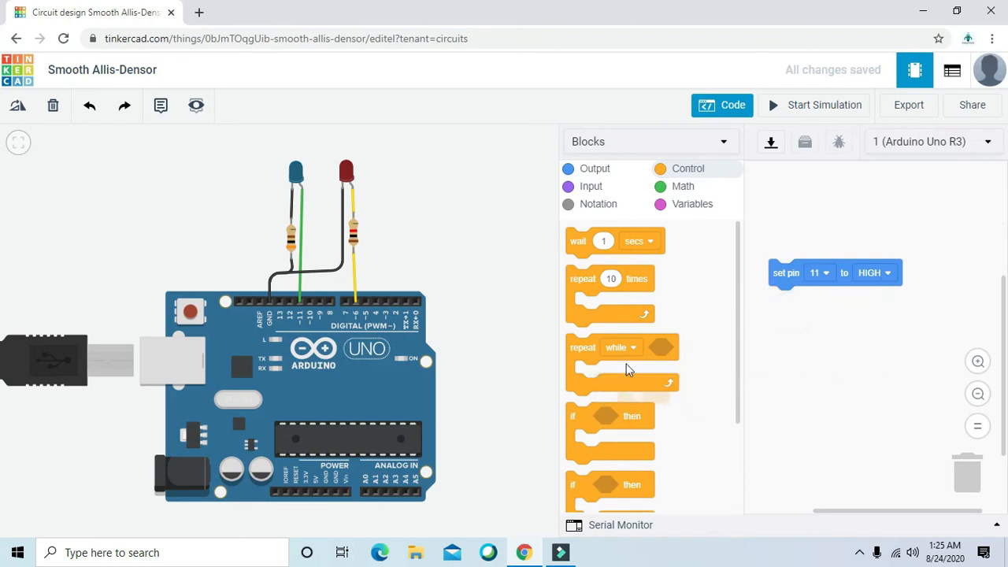
left_click(593, 169)
left_click_drag(628, 275, 831, 301)
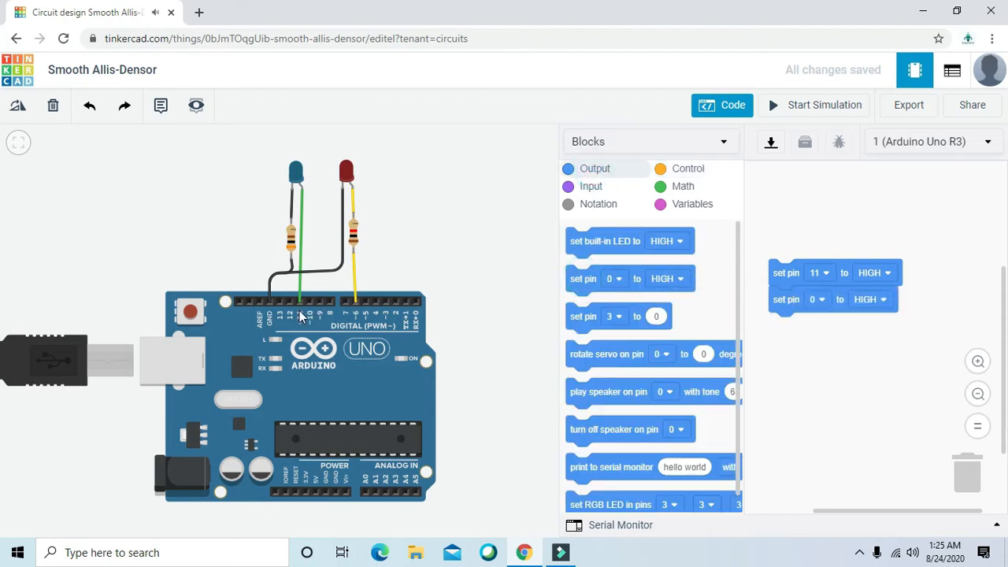
left_click(819, 300)
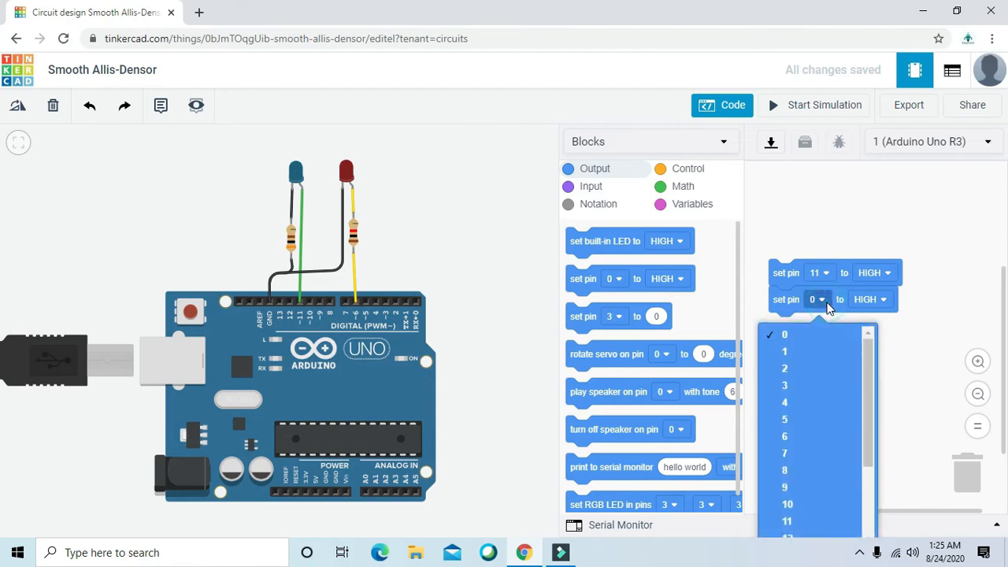
left_click(807, 433)
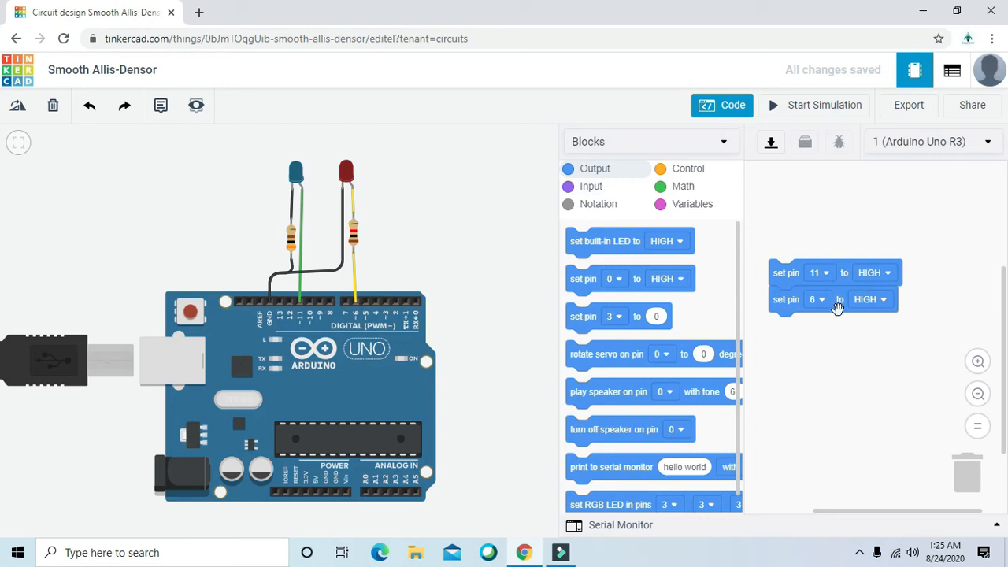
left_click(819, 107)
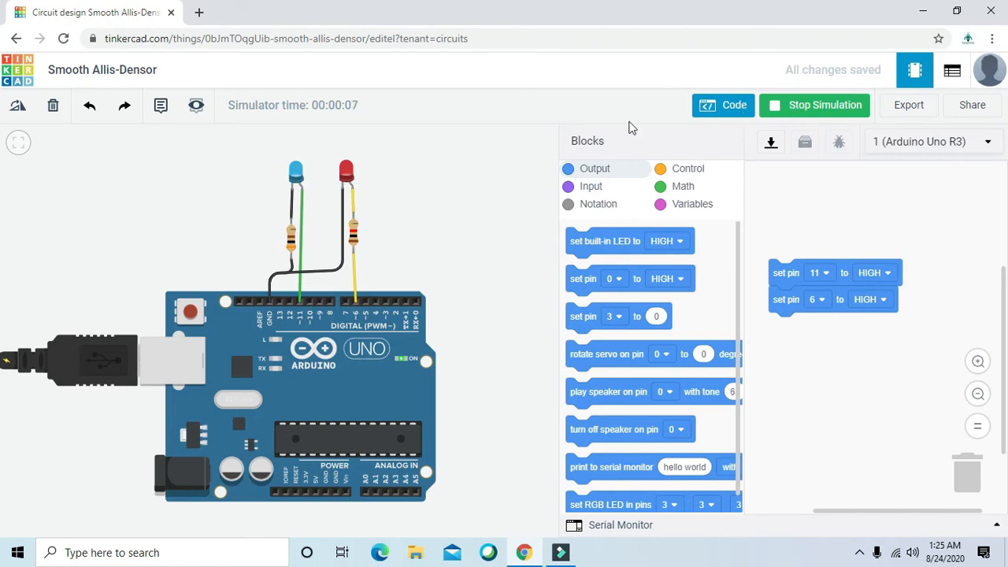
left_click(815, 114)
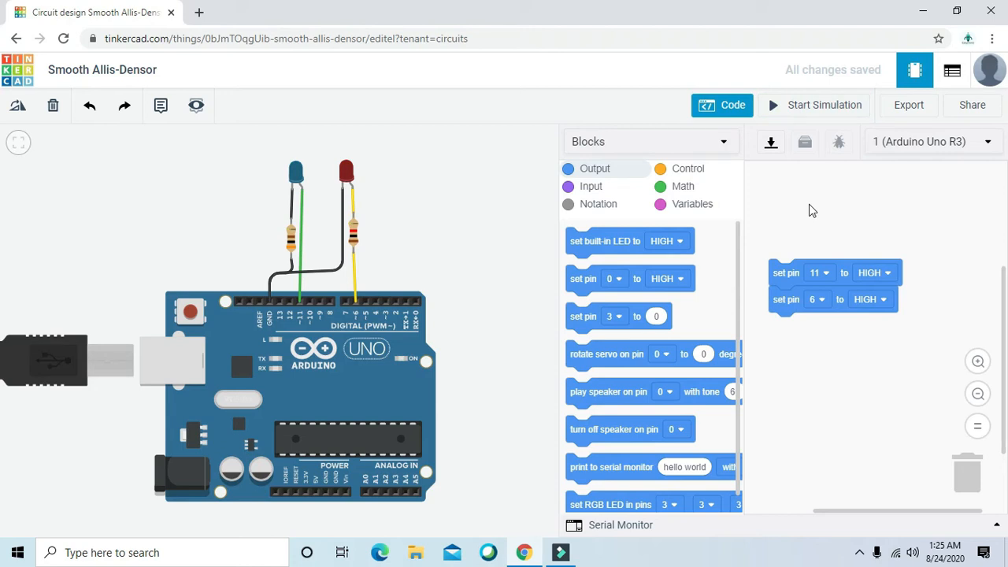
Append a 1-second wait block and two digital set pin blocks below the pin 6 HIGH block
left_click(677, 169)
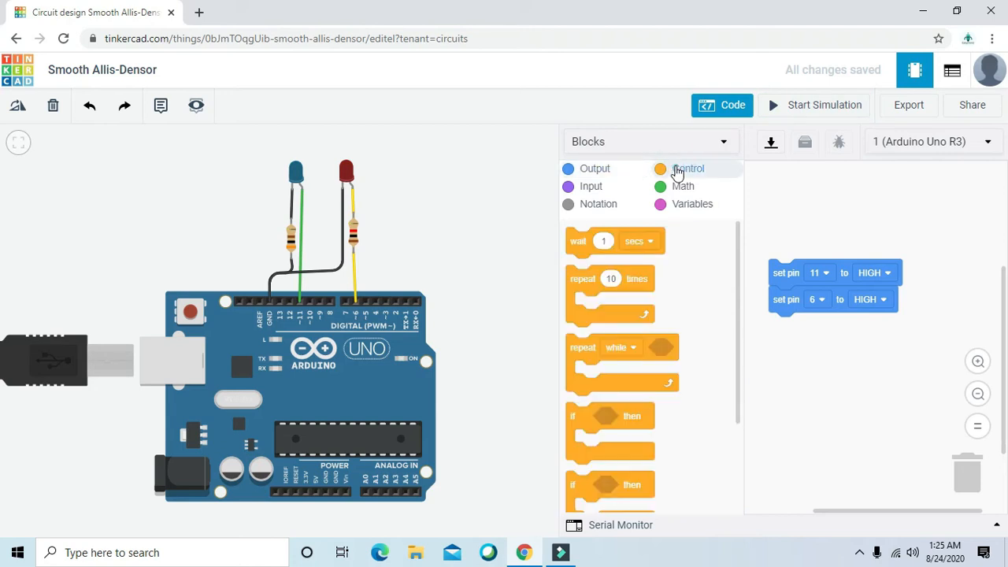
left_click_drag(573, 253, 786, 337)
left_click(603, 171)
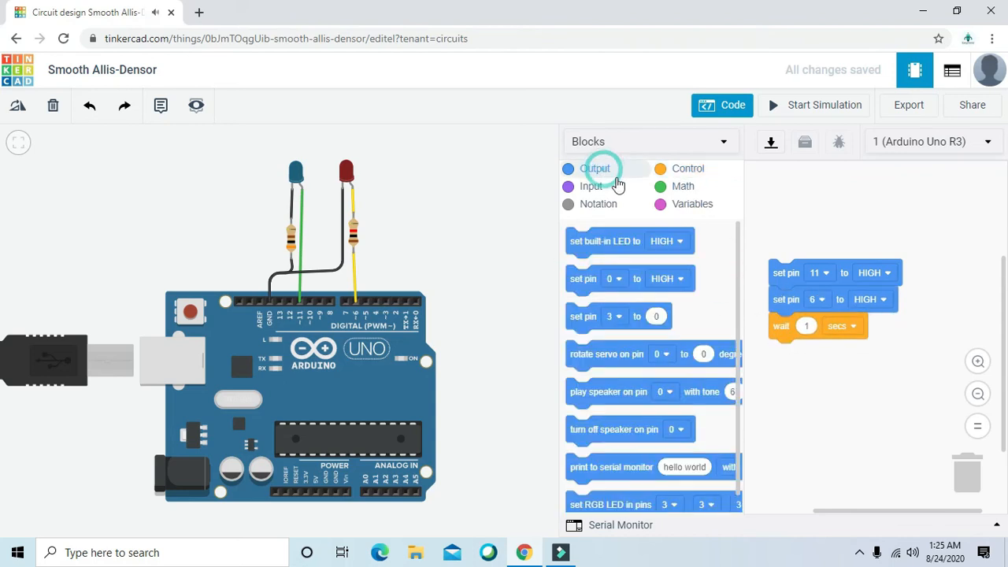
left_click_drag(586, 287, 788, 356)
left_click_drag(583, 281, 788, 384)
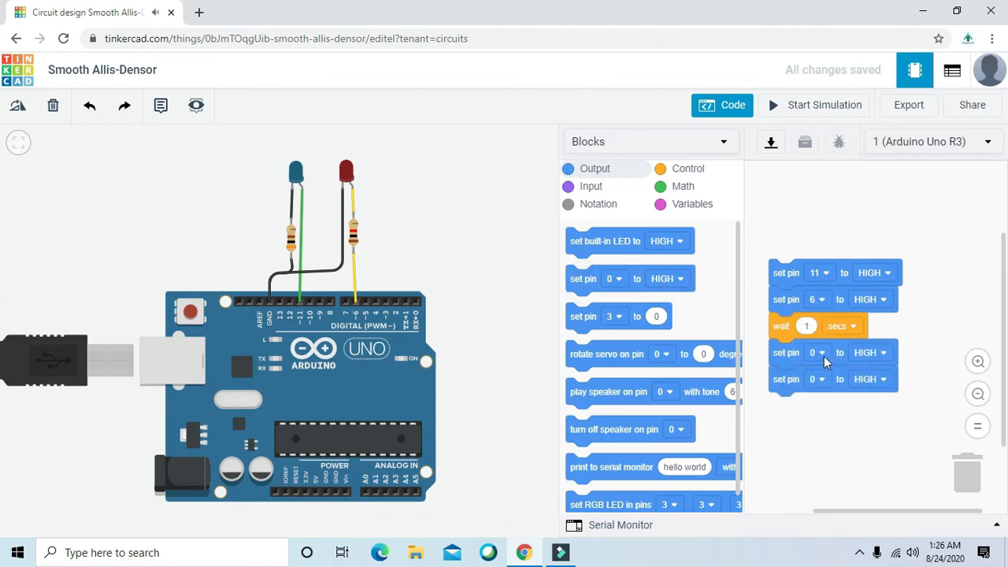
Assign pin 11 and pin 6 to the two set pin blocks below the 1-second wait block
left_click(823, 353)
scroll(874, 471, "down", 3)
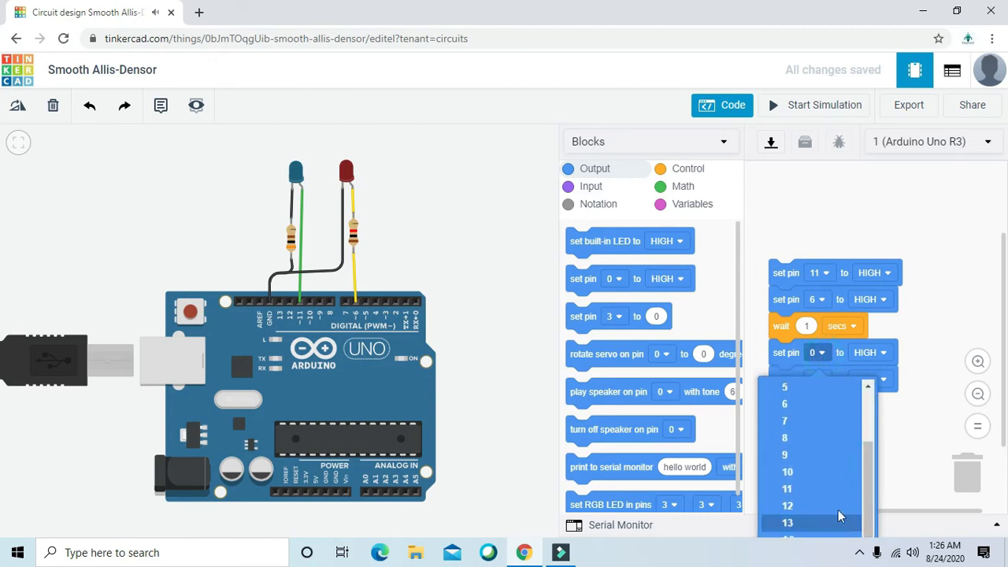
left_click(811, 494)
left_click(821, 380)
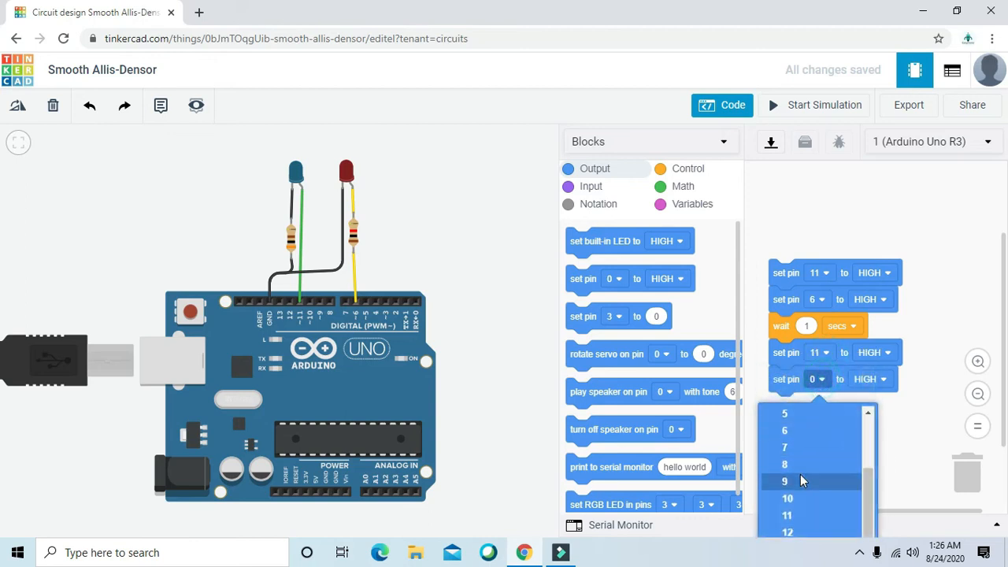
left_click(805, 434)
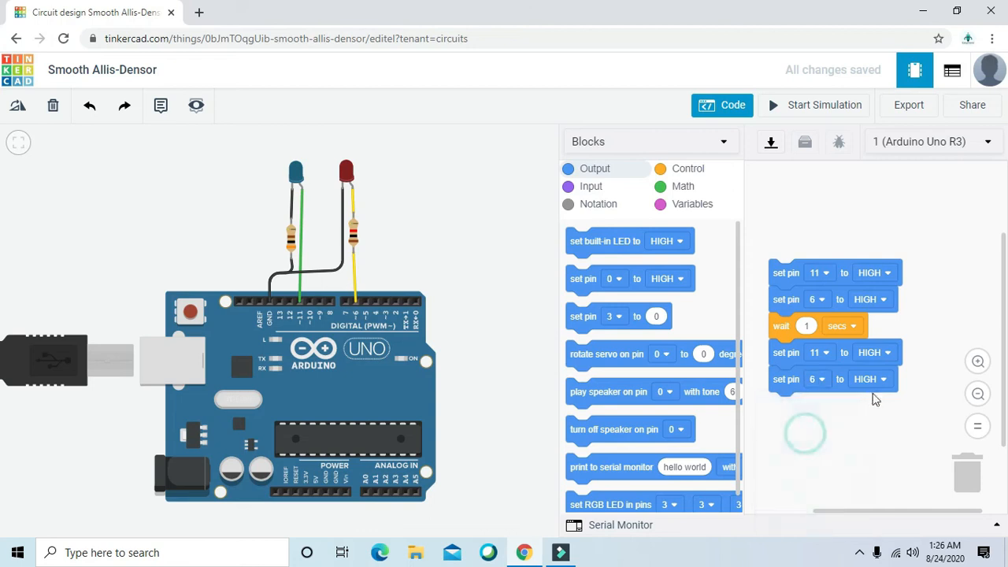
Set the pin 11 and pin 6 blocks below the wait block to LOW, and test-run the program
left_click(887, 356)
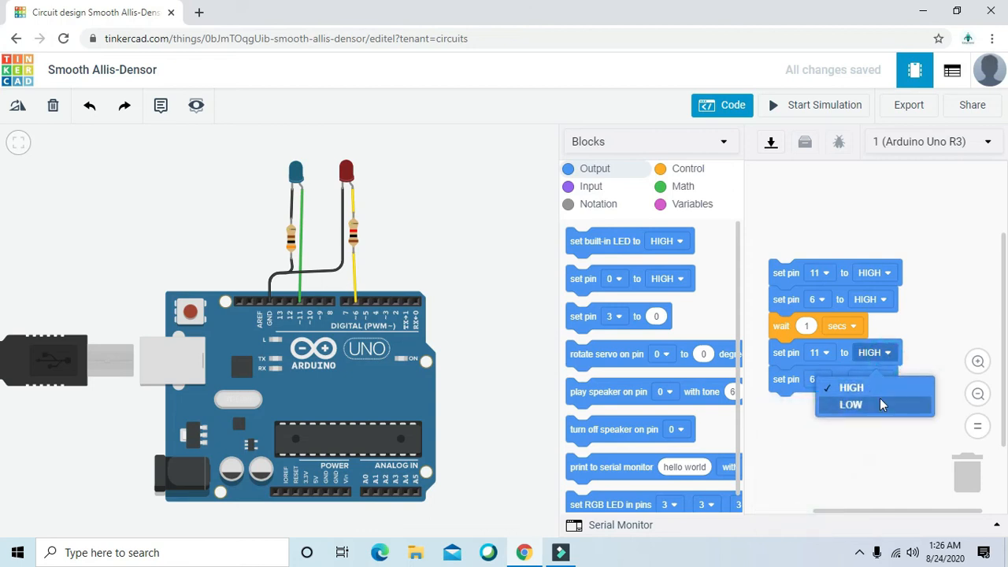
left_click(880, 399)
left_click(882, 381)
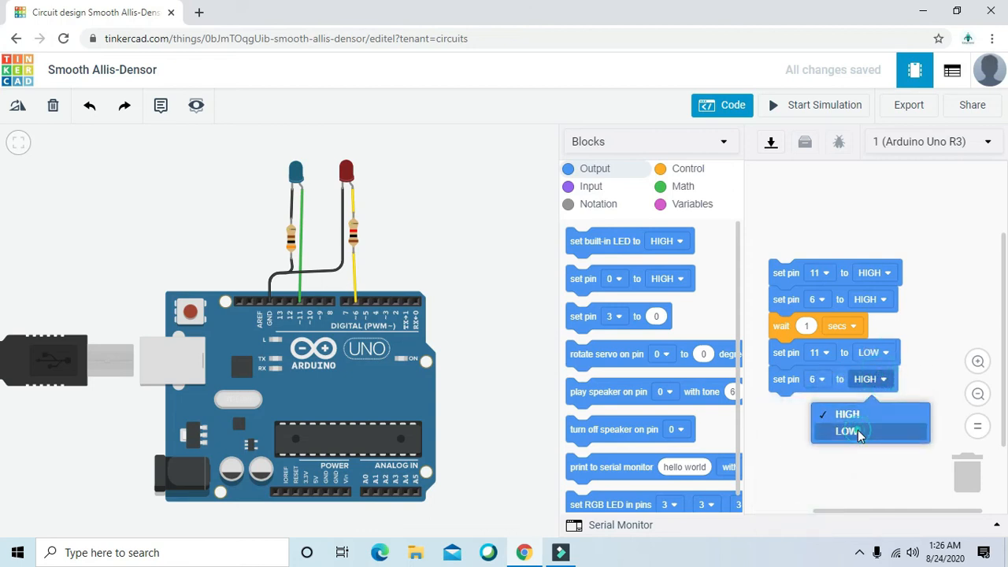
left_click(858, 430)
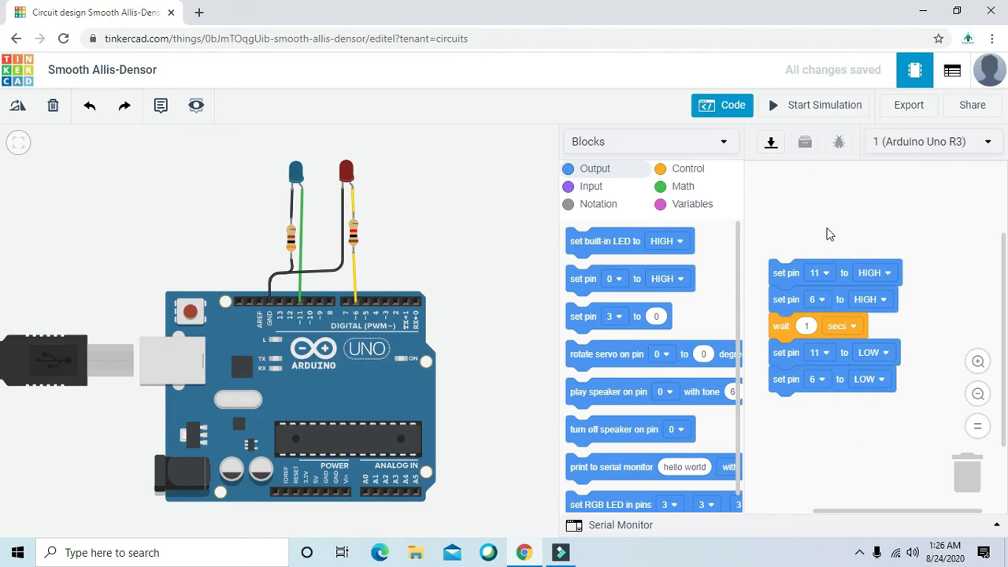
left_click(810, 105)
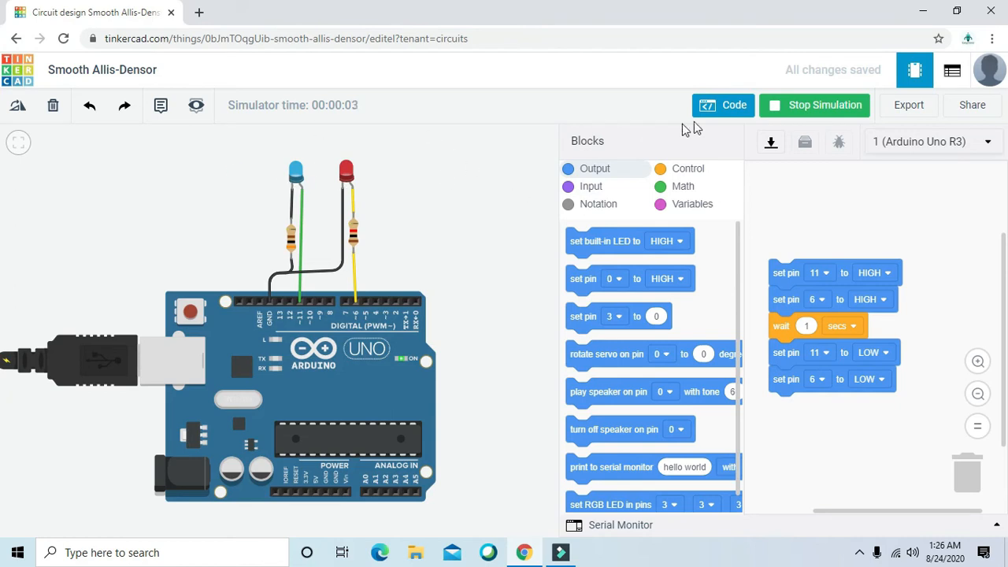
left_click(799, 109)
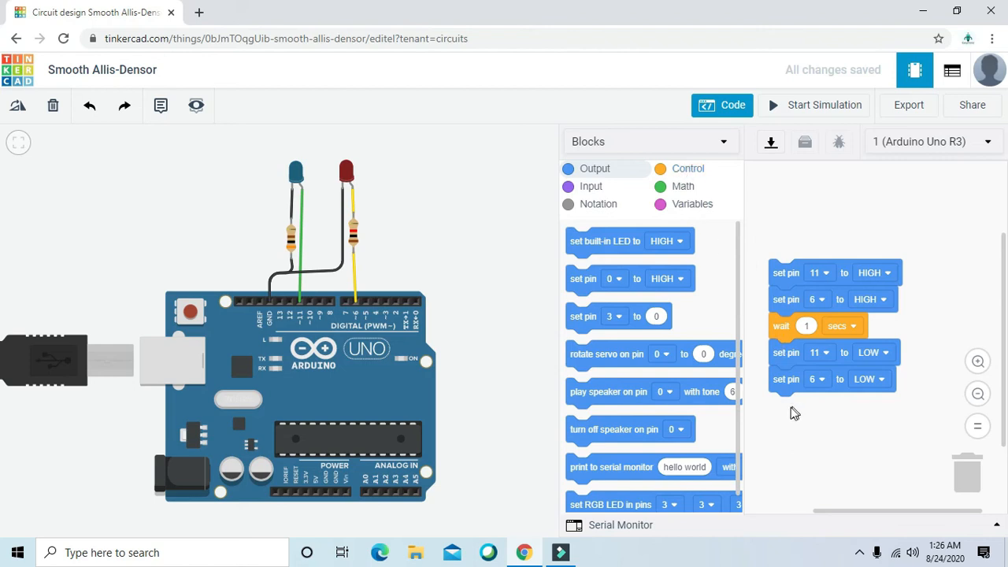
Append a 1-second wait block at the end of the program and run the simulation
left_click(688, 168)
left_click_drag(583, 246, 786, 412)
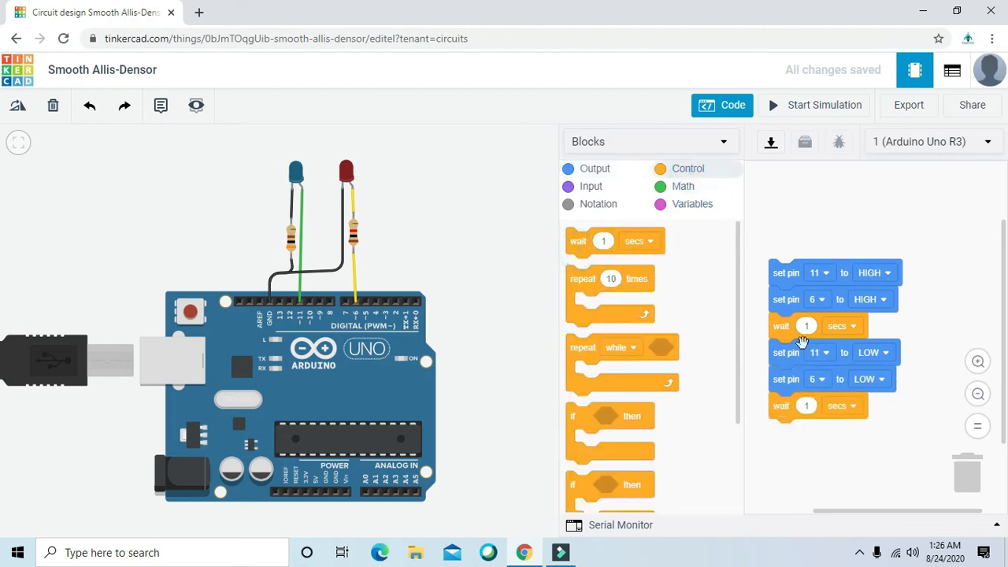
left_click(849, 107)
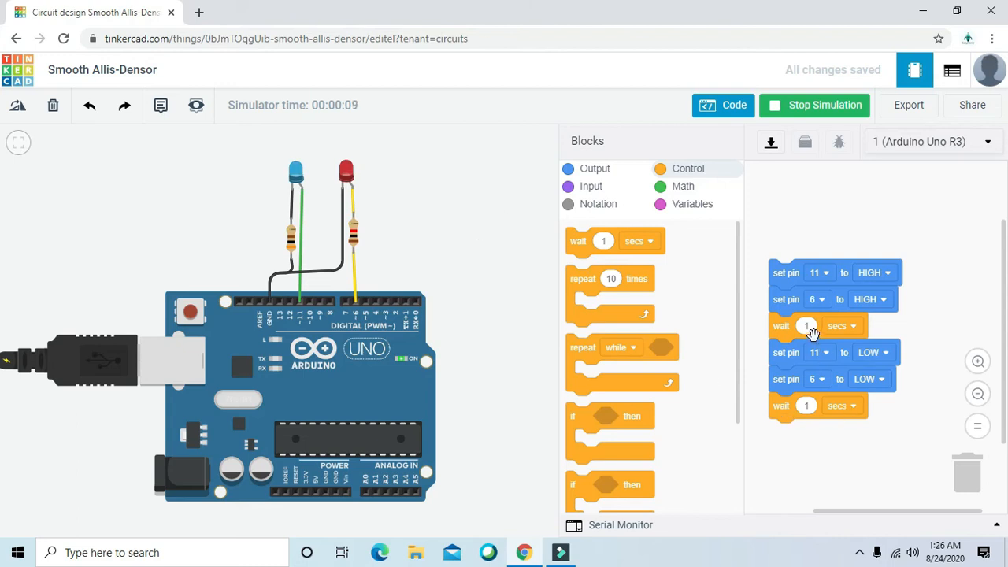
Set the first wait block to 3 seconds and test-run the program
left_click(809, 327)
key("BackSpace")
type("3")
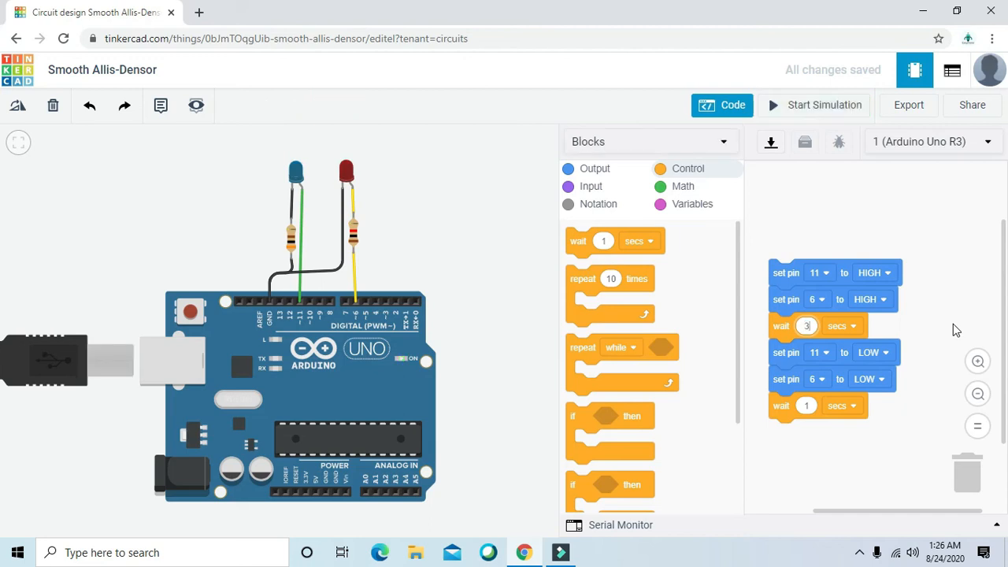
left_click(814, 108)
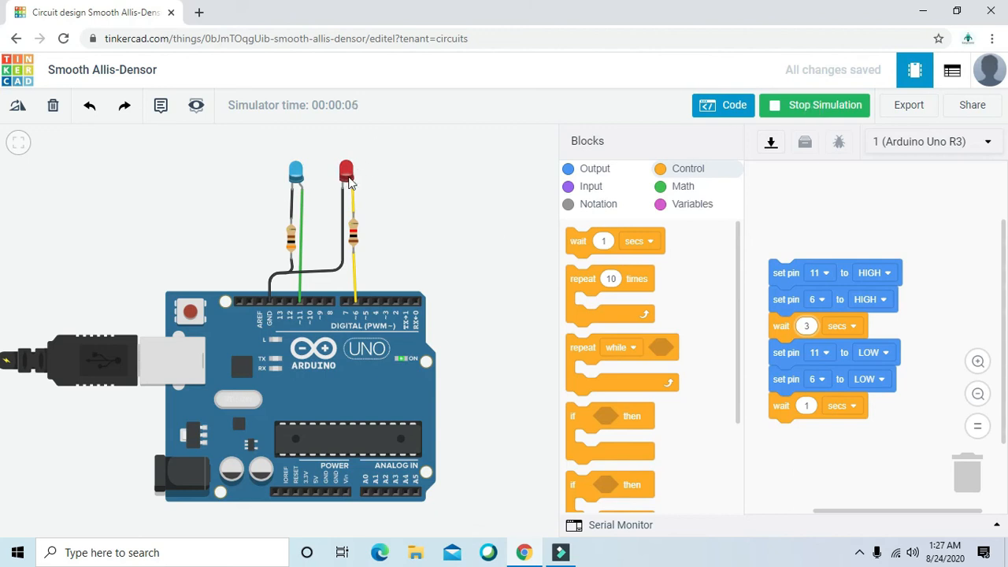
left_click(797, 107)
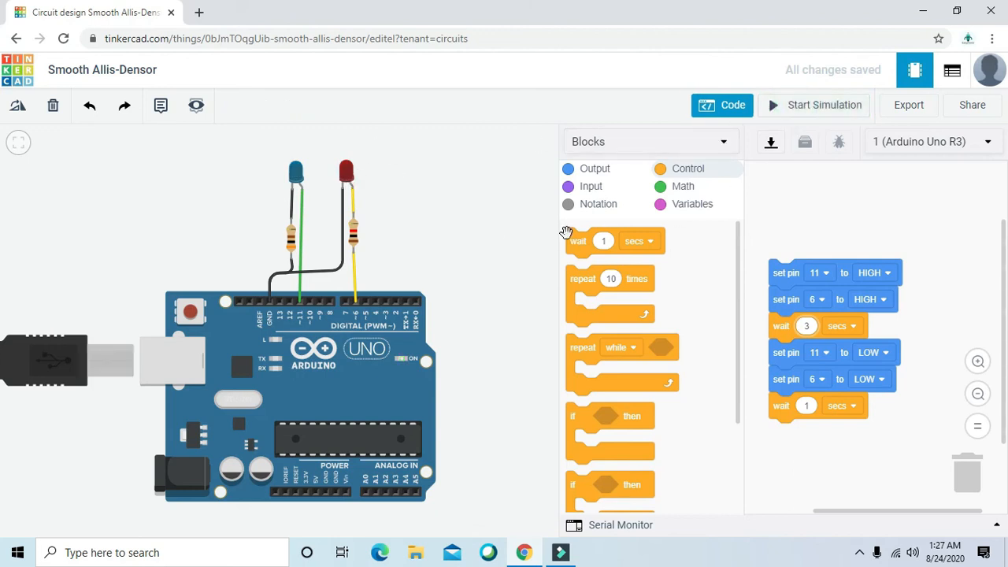
Change the red LED's resistor to 300 Ω, test-run the circuit, and return to the code editor
left_click(729, 108)
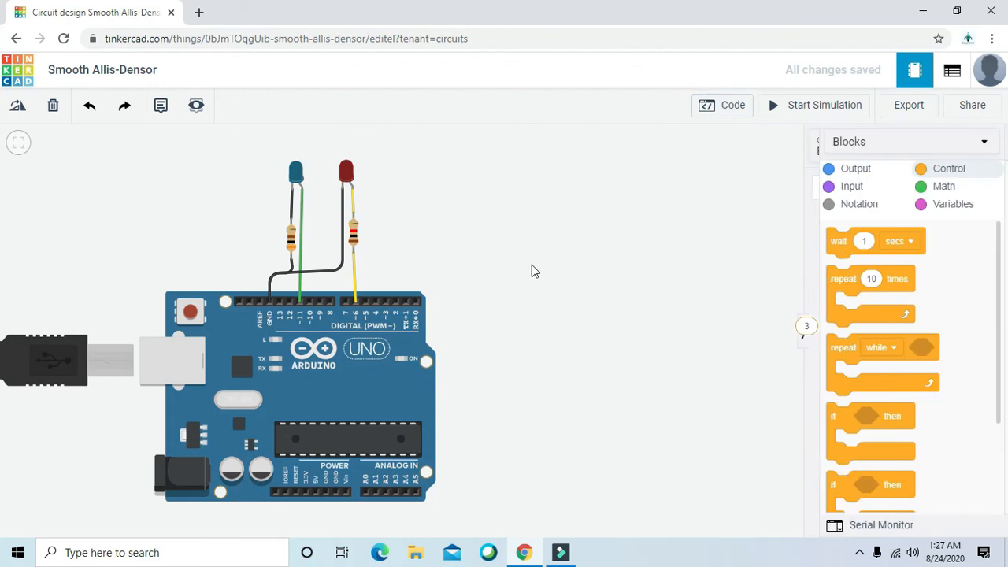
left_click(354, 243)
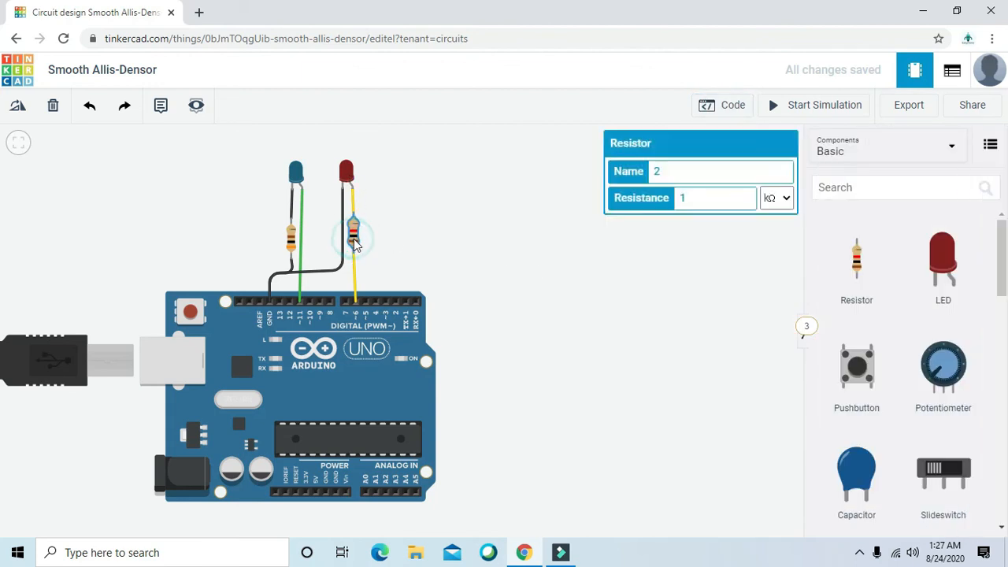
left_click(778, 200)
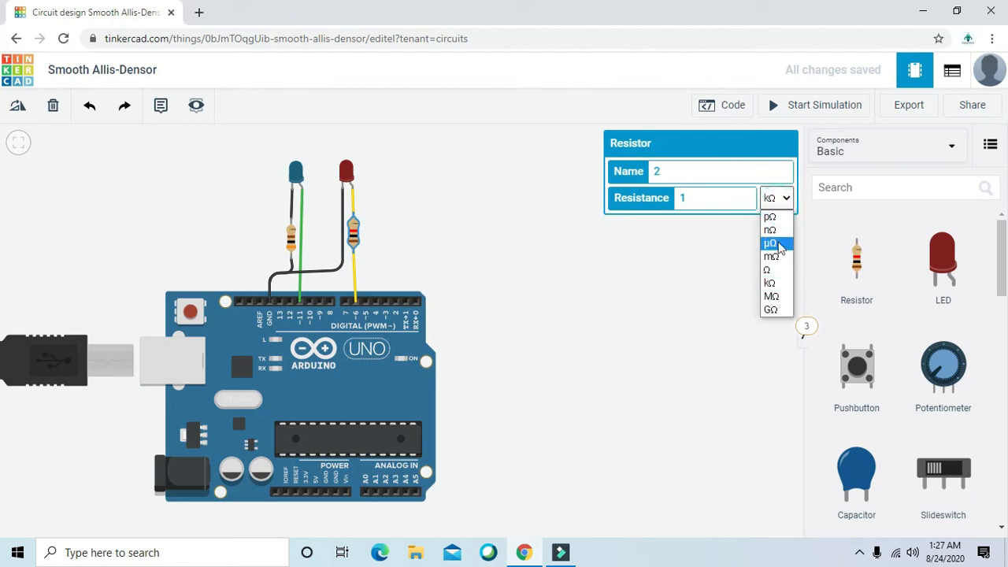
left_click(778, 271)
left_click(694, 201)
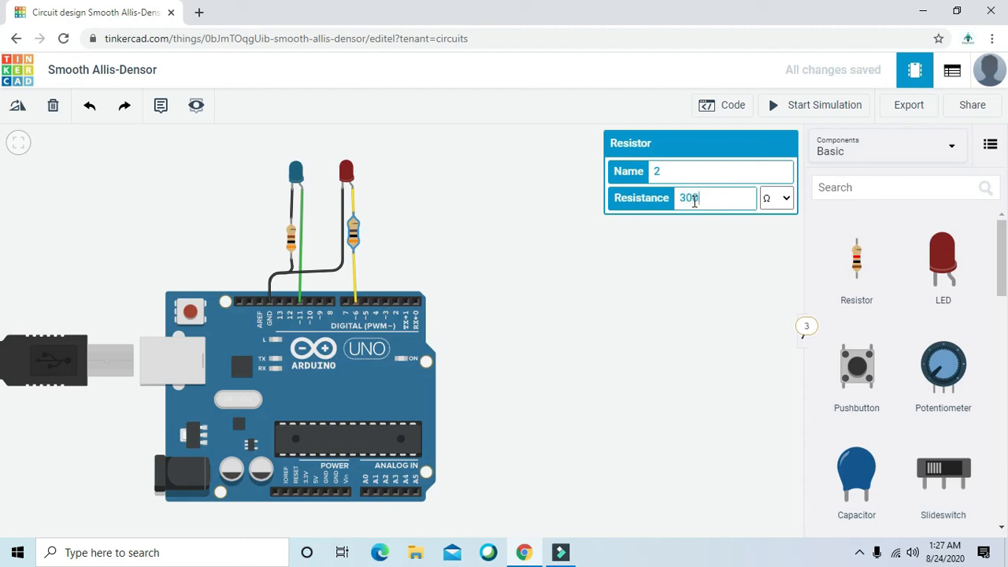
left_click(624, 317)
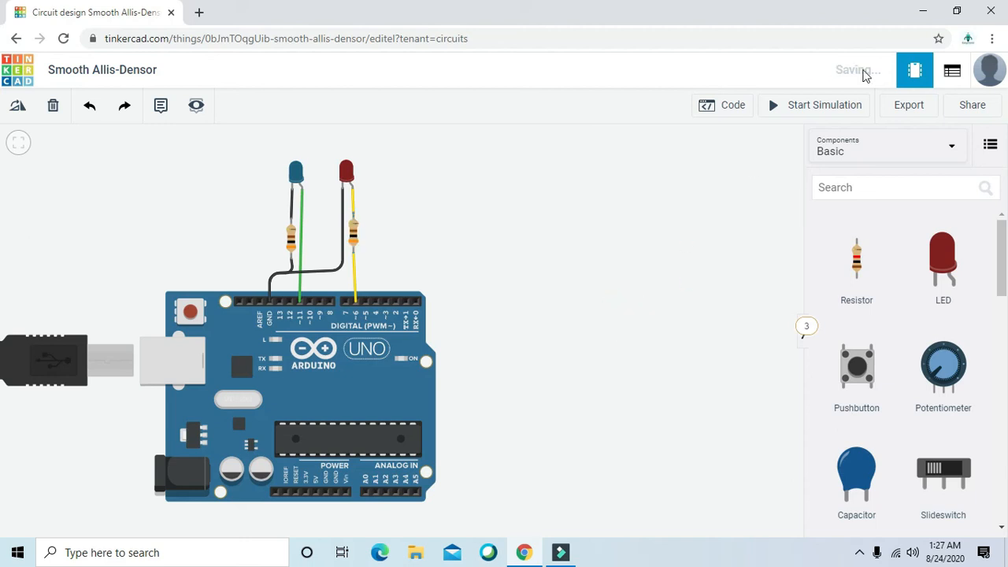
left_click(821, 110)
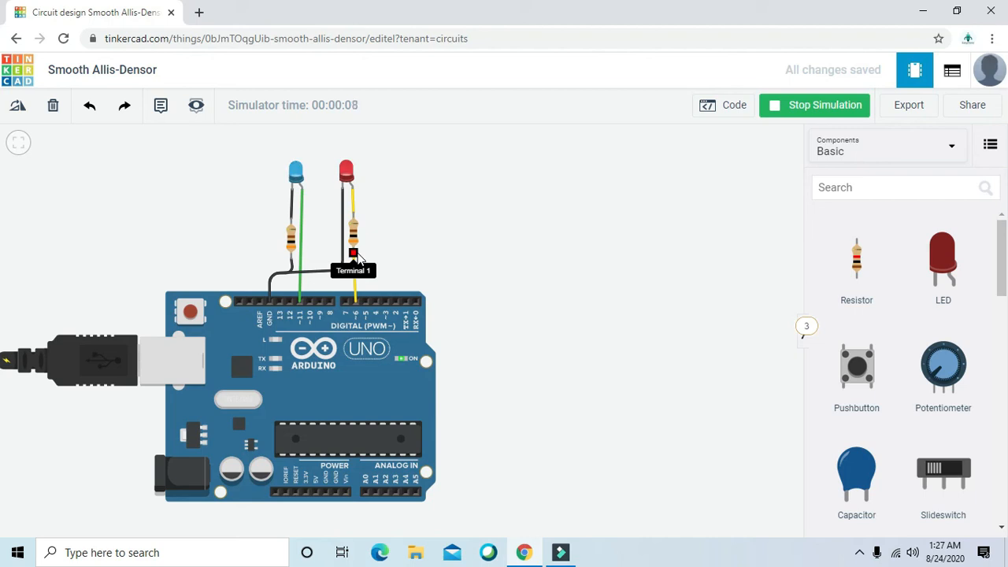
left_click(730, 110)
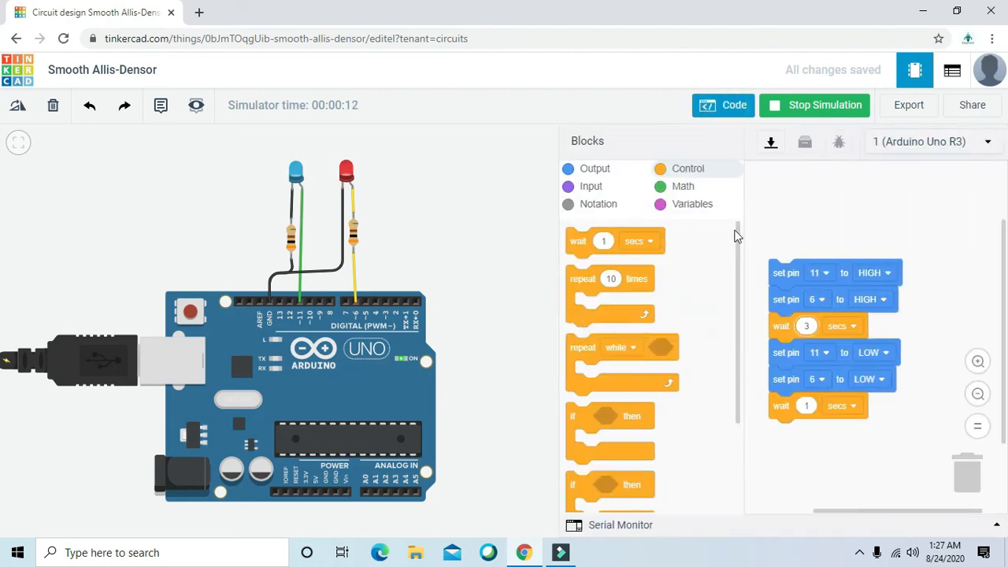
left_click(824, 113)
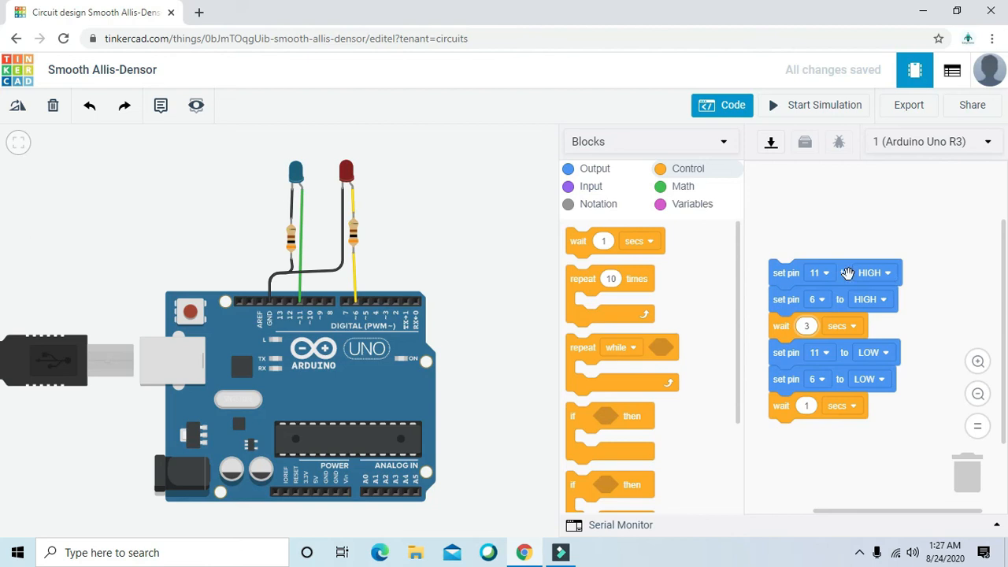
Make the LEDs alternate by setting the first pin 6 block to LOW, the last to HIGH and the first wait to 1 second, and simulate
left_click(882, 299)
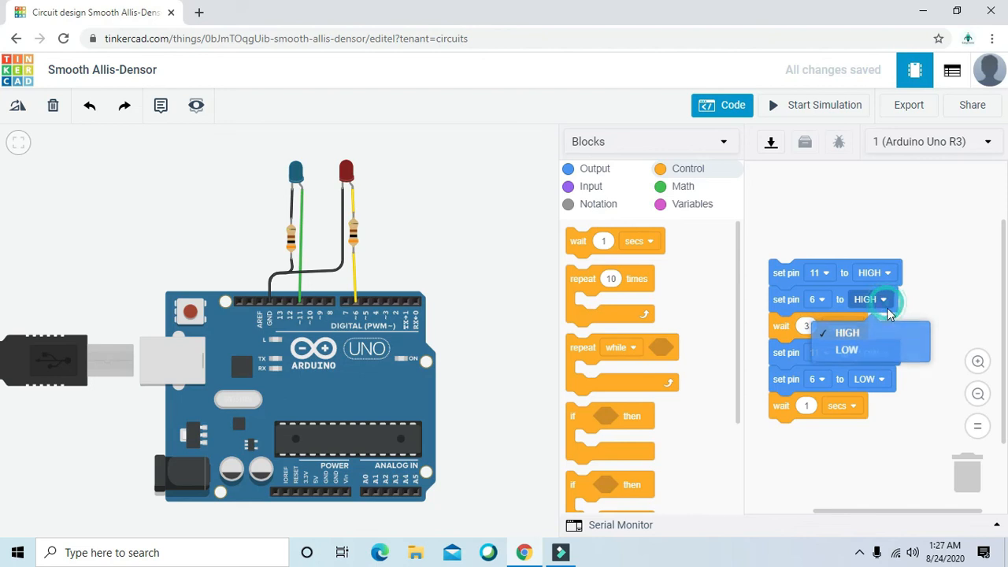
left_click(878, 347)
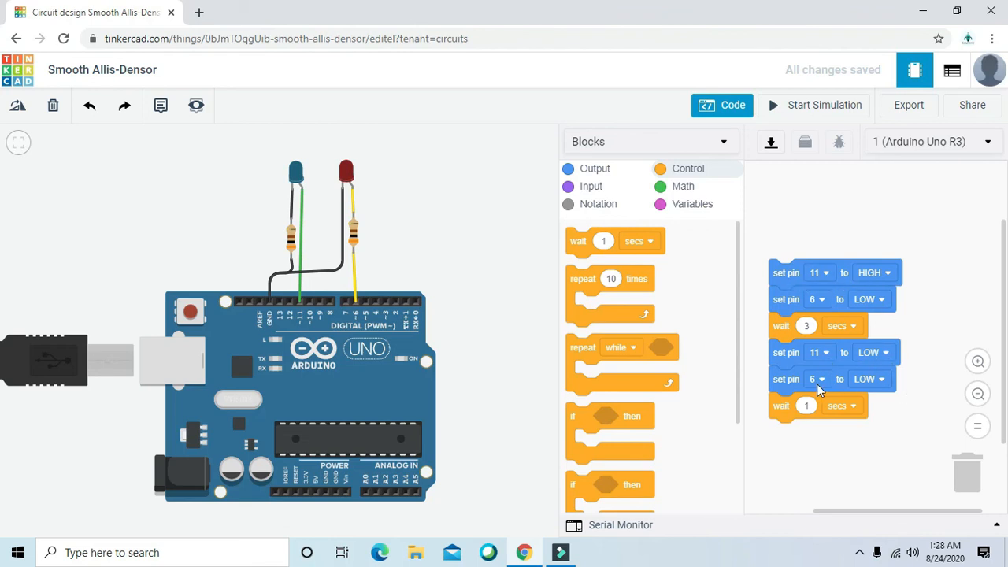
left_click(882, 380)
left_click(849, 415)
left_click(808, 326)
left_click(817, 111)
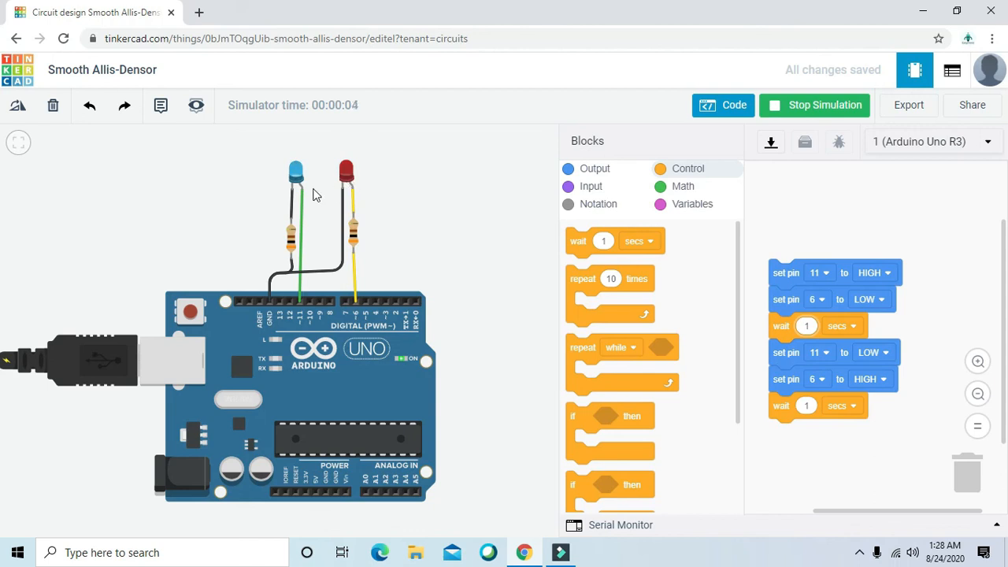
Set the first wait block to 2 seconds and run the simulation again
left_click(806, 325)
type("2")
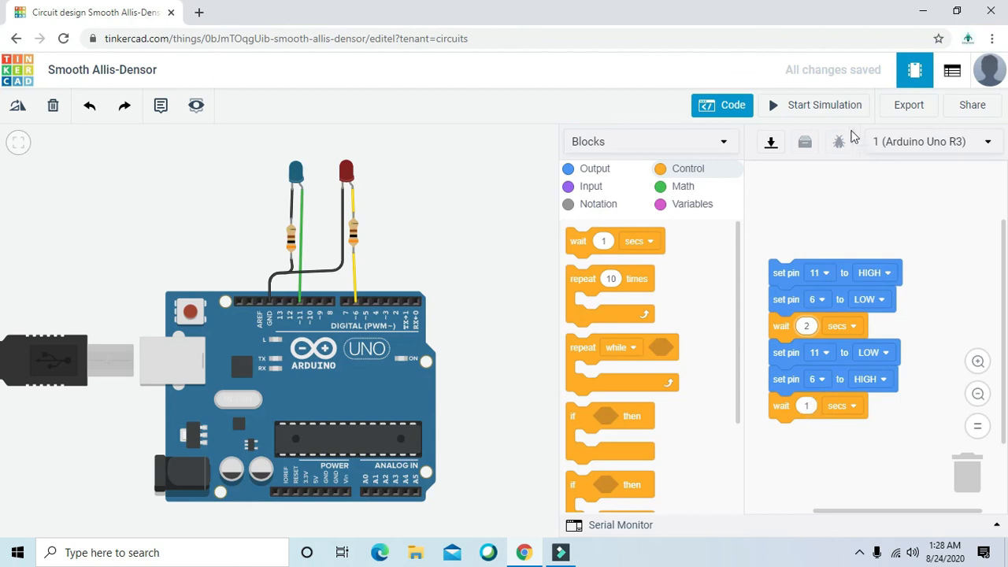
left_click(819, 111)
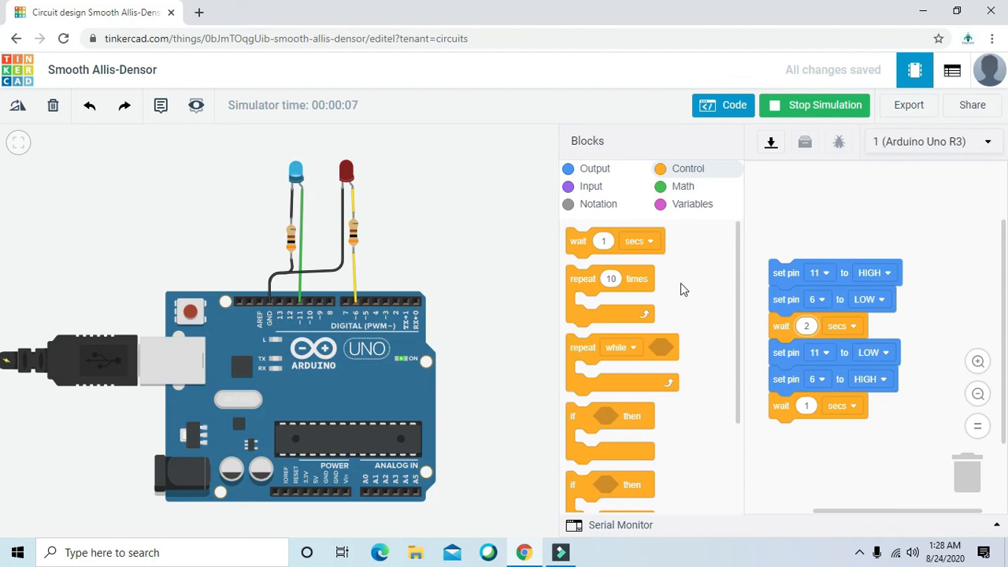
Examine the available code blocks in the Output, Input, Control, Math and Variables categories while the simulation runs
left_click(594, 172)
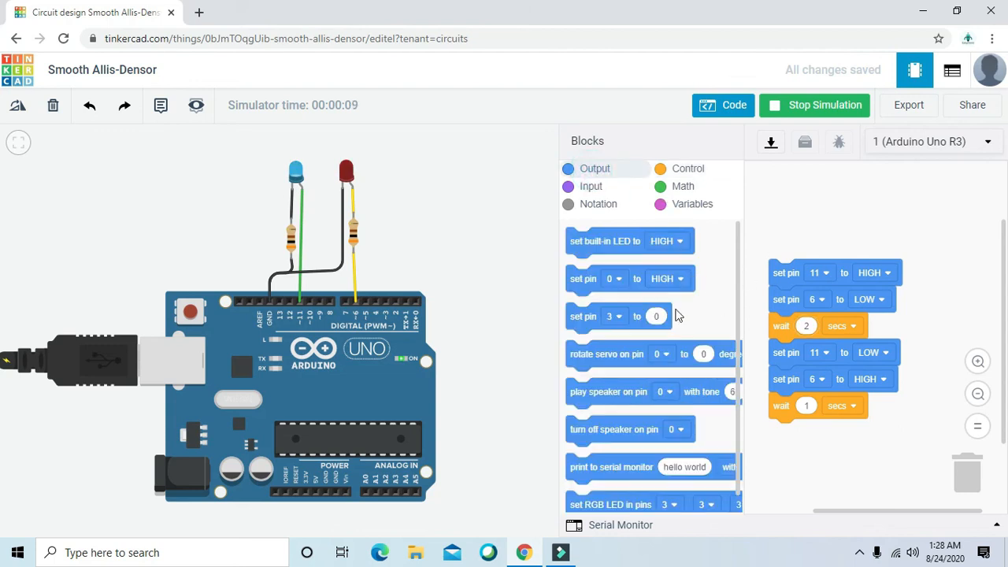
scroll(686, 284, "down", 1)
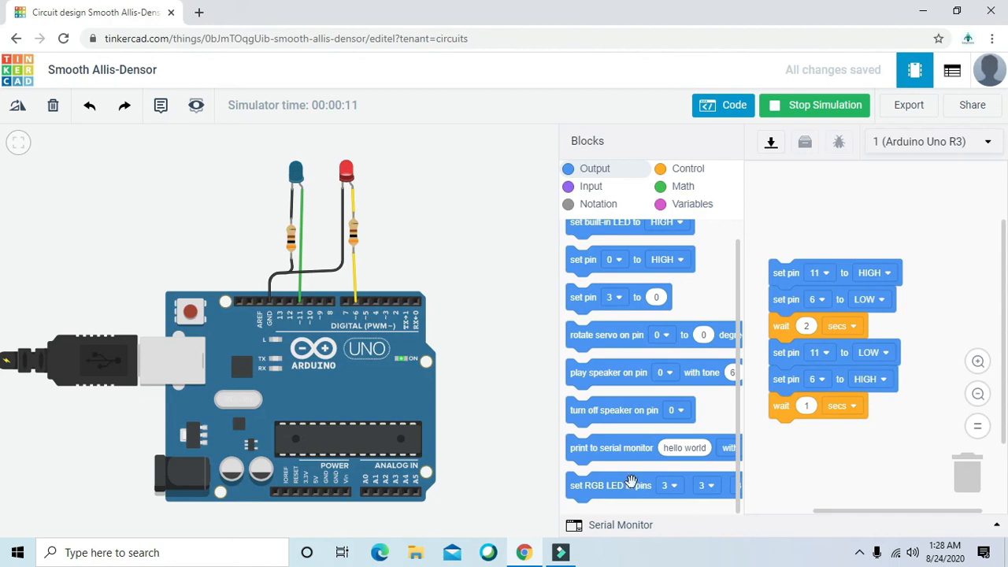
left_click(611, 189)
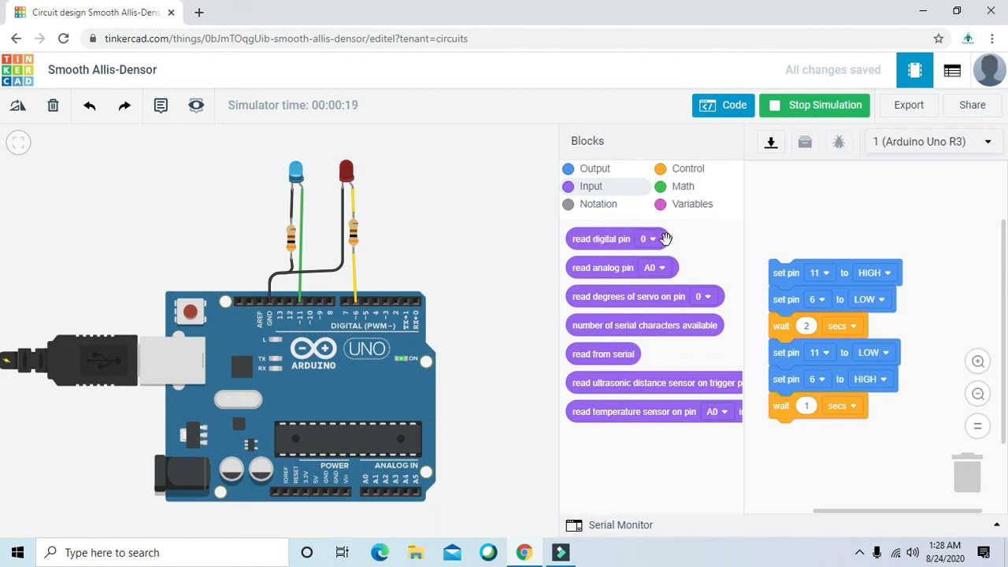
left_click(684, 168)
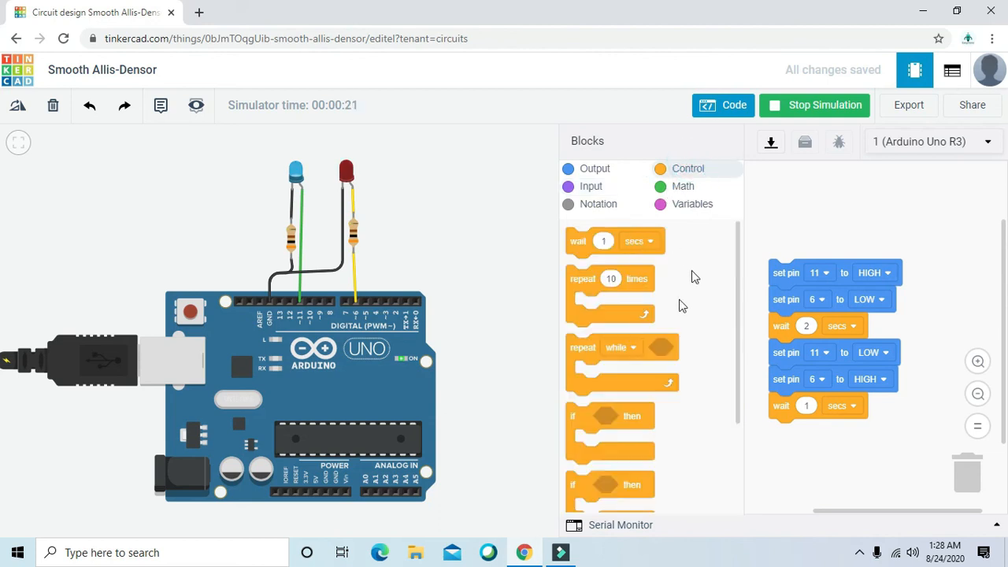
scroll(677, 315, "down", 3)
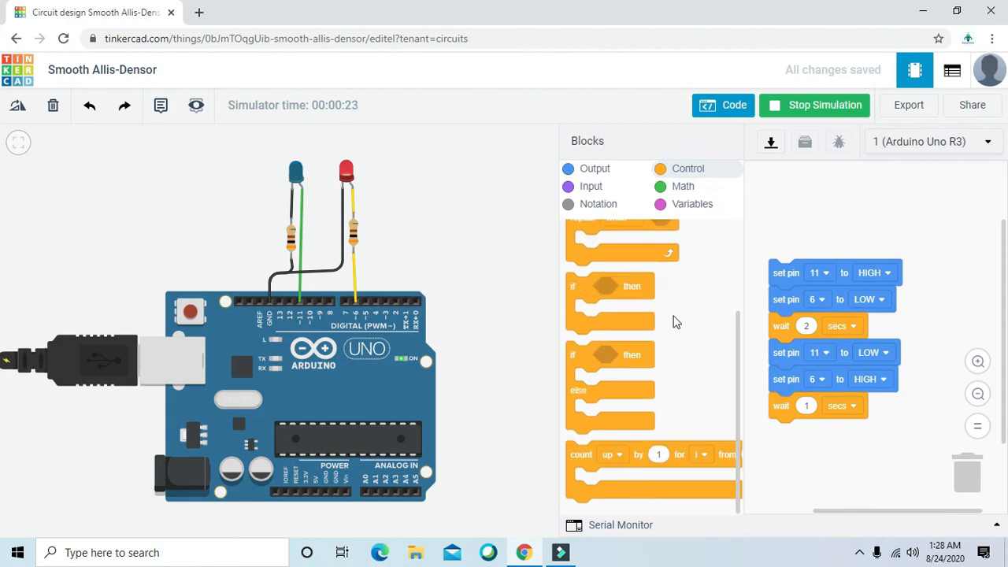
scroll(674, 323, "up", 2)
scroll(675, 322, "up", 1)
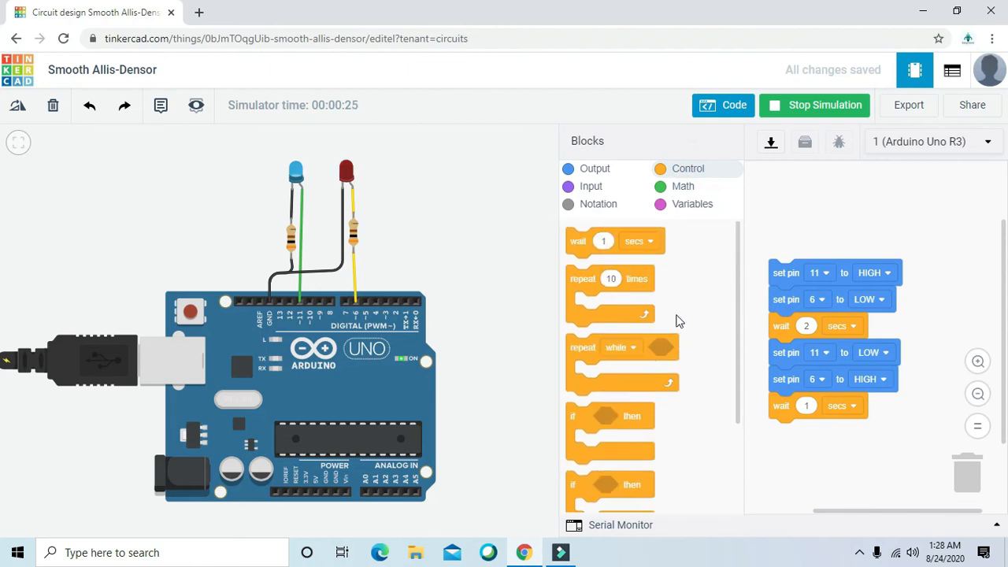
left_click(687, 186)
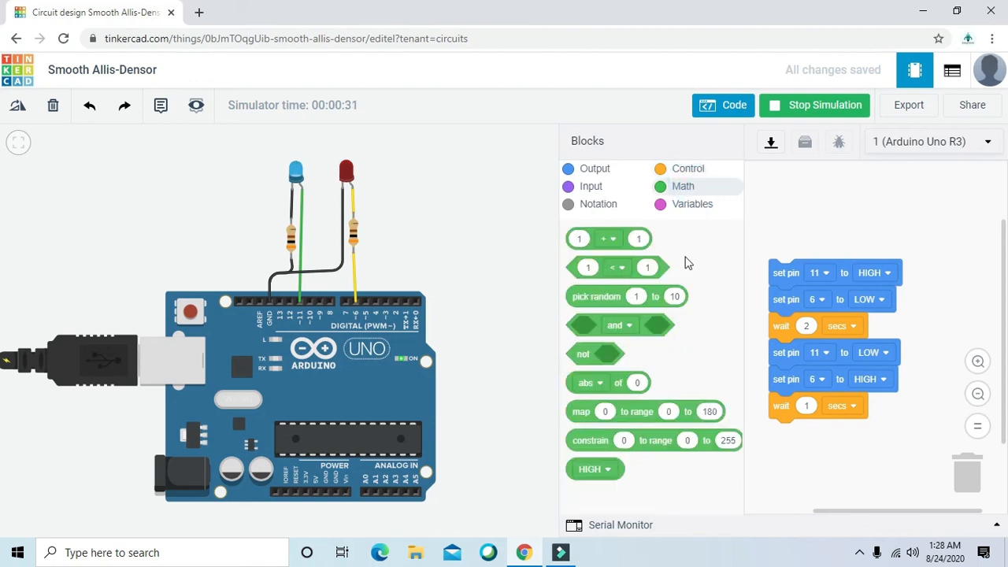
left_click(703, 206)
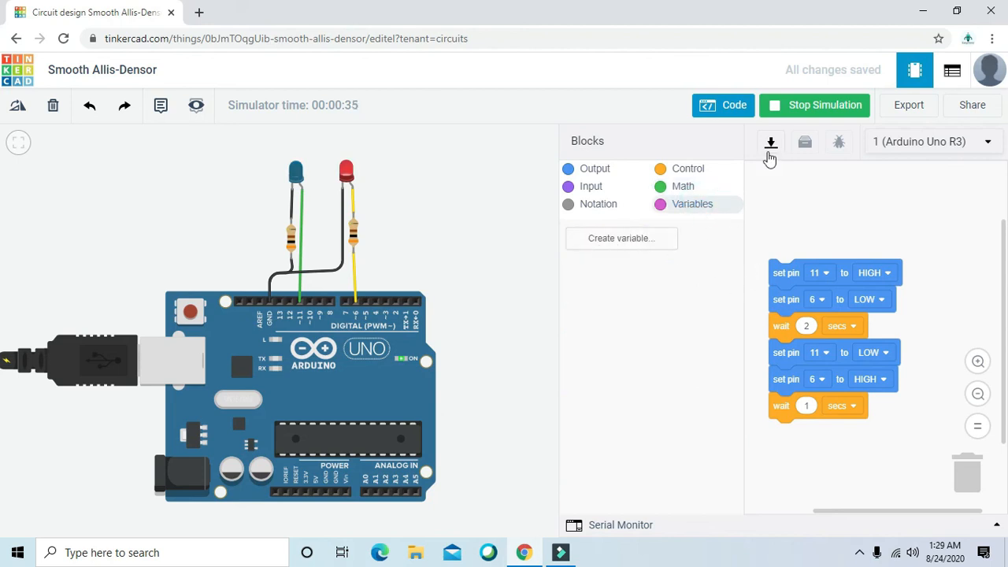
left_click(609, 169)
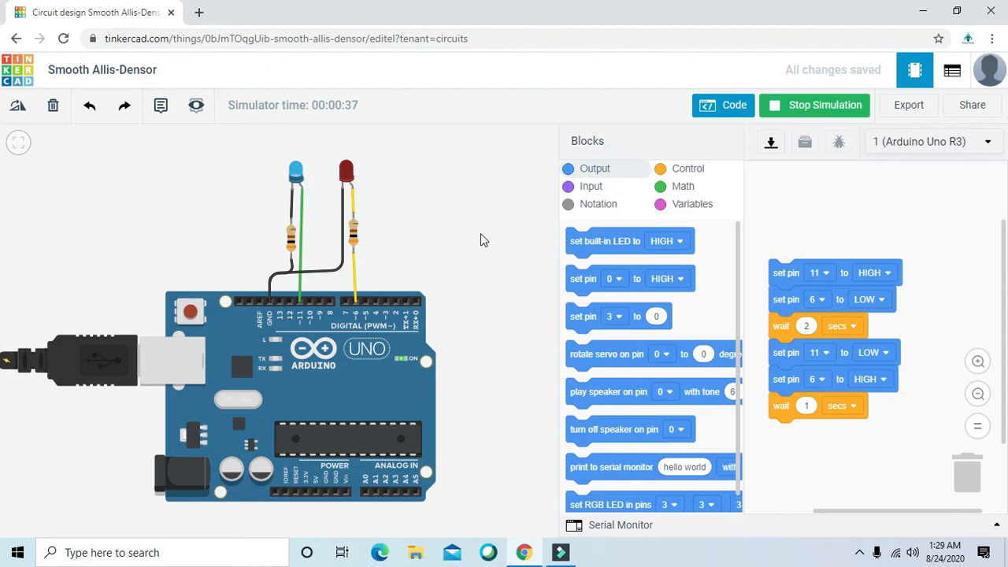